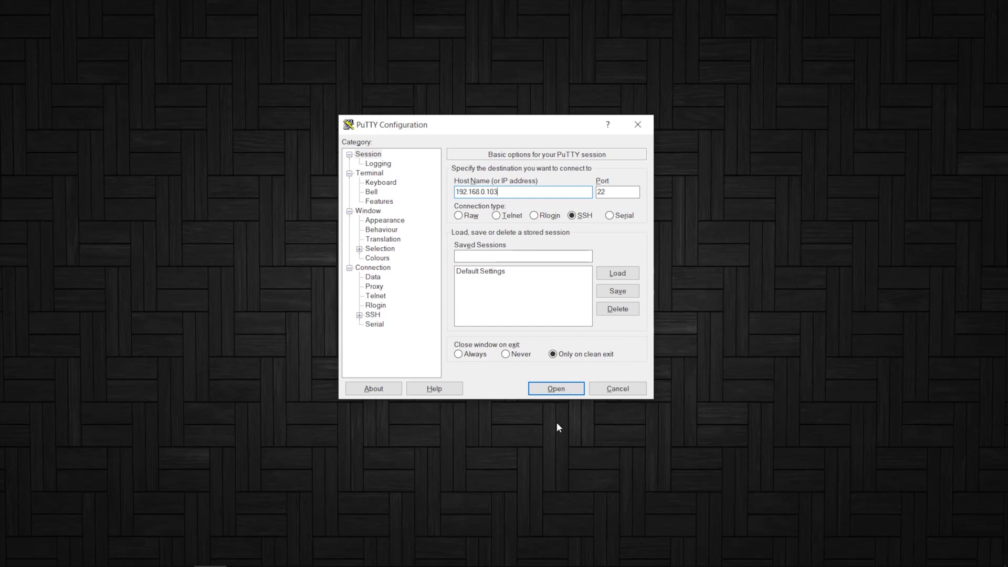
Connect to the Raspberry Pi over SSH, log in, and maximize the terminal window
left_click(562, 391)
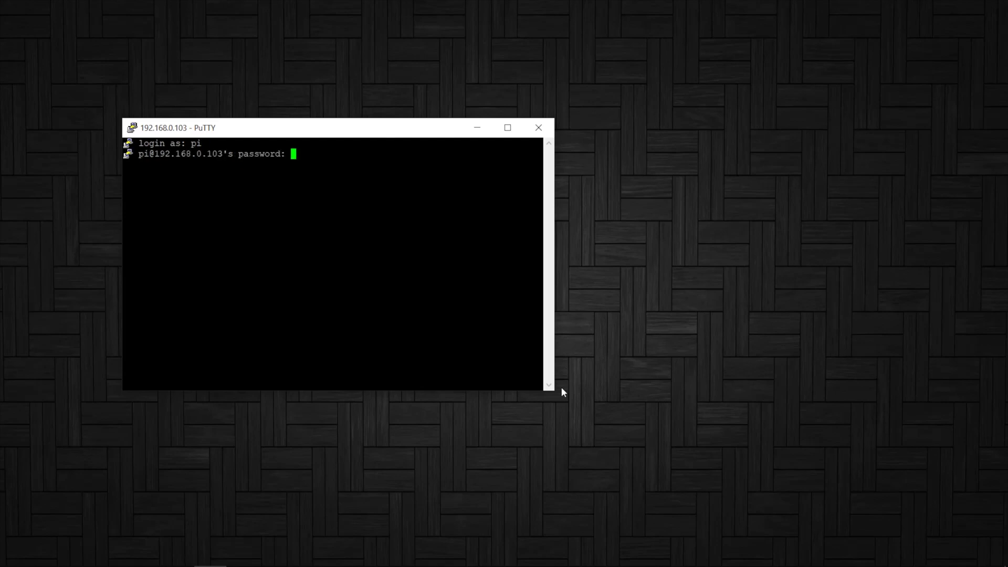
key("Return")
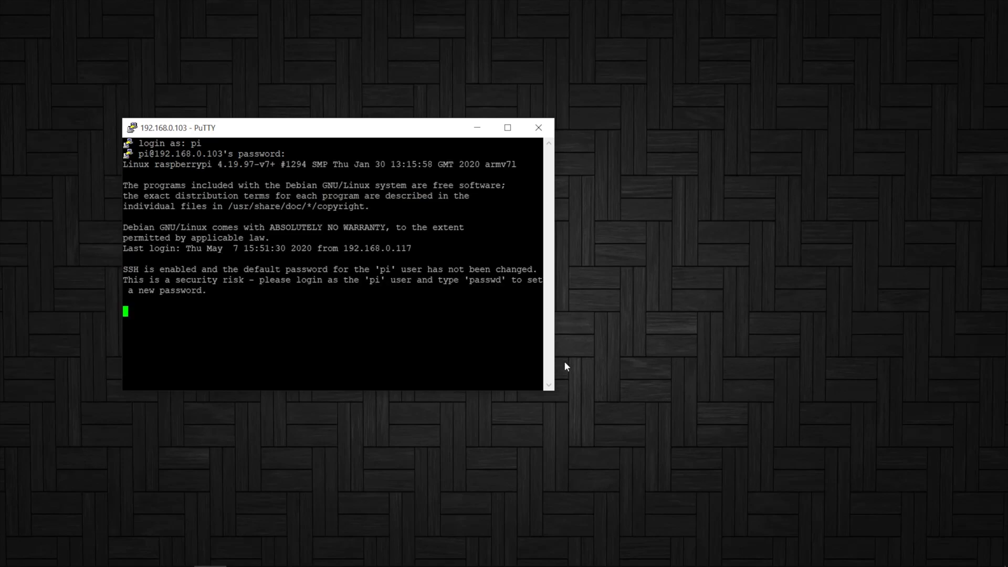
left_click(508, 127)
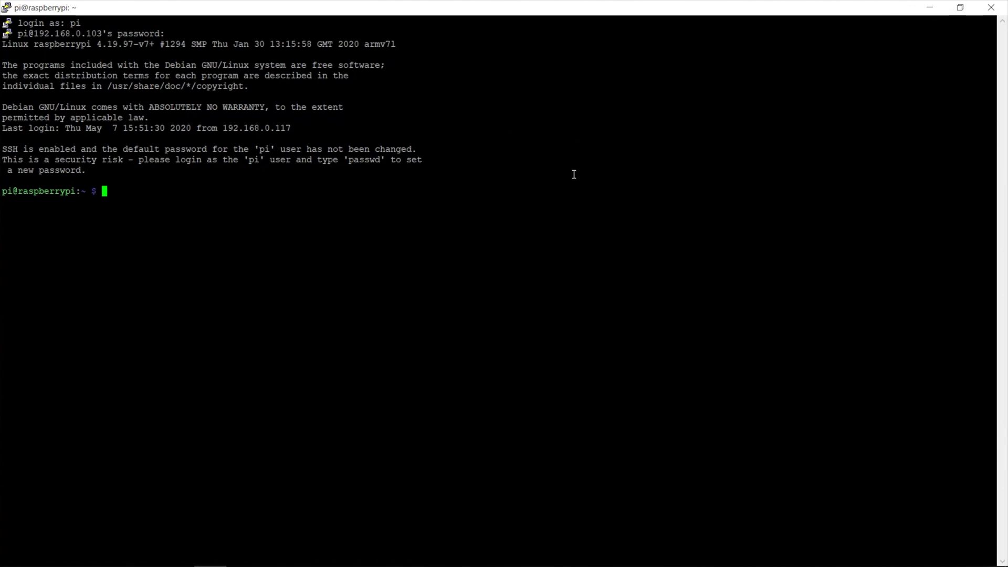
Run sudo apt update, which reports 126 upgradable packages, then enter sudo apt upgrade
type("sudo apt update")
key("Return")
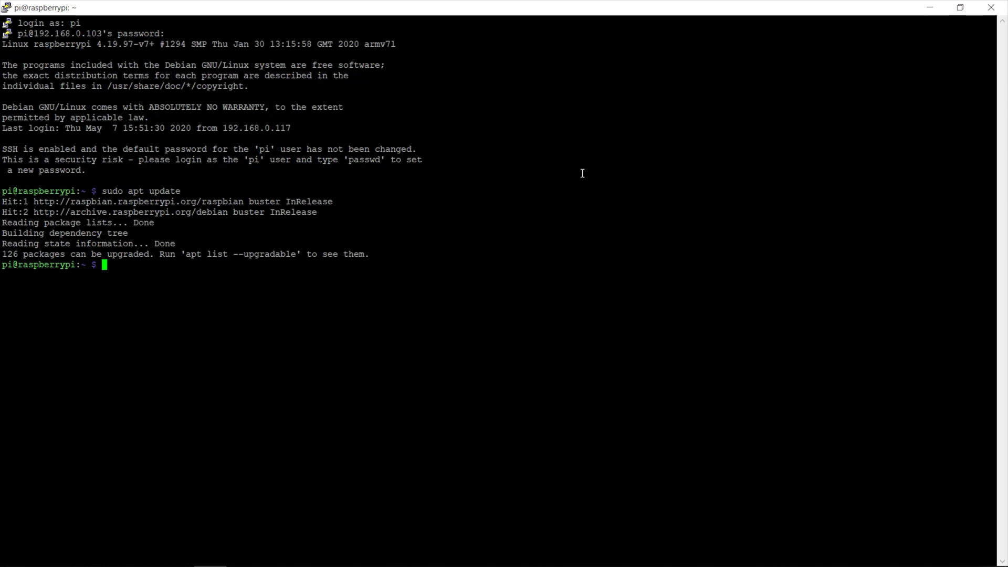
type("sudo apt upgrade")
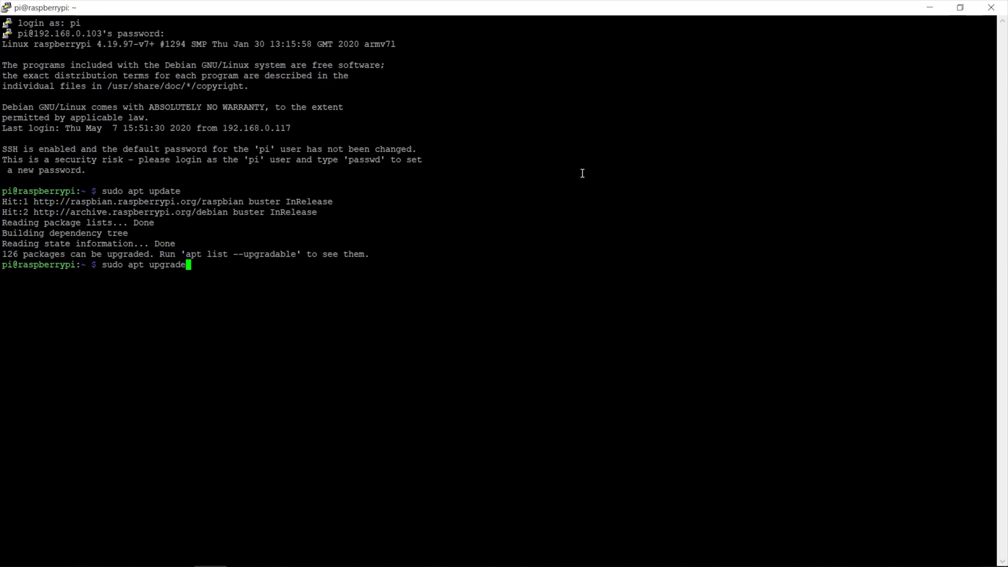
Upgrade all packages with sudo apt upgrade, then paste and run the OpenMediaVault install command
key("Return")
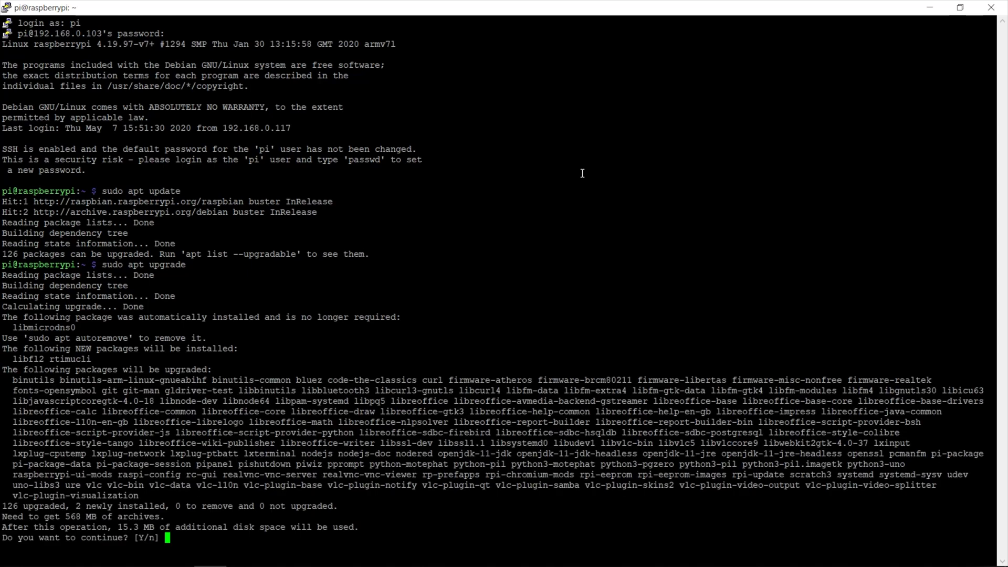
type("y")
key("Return")
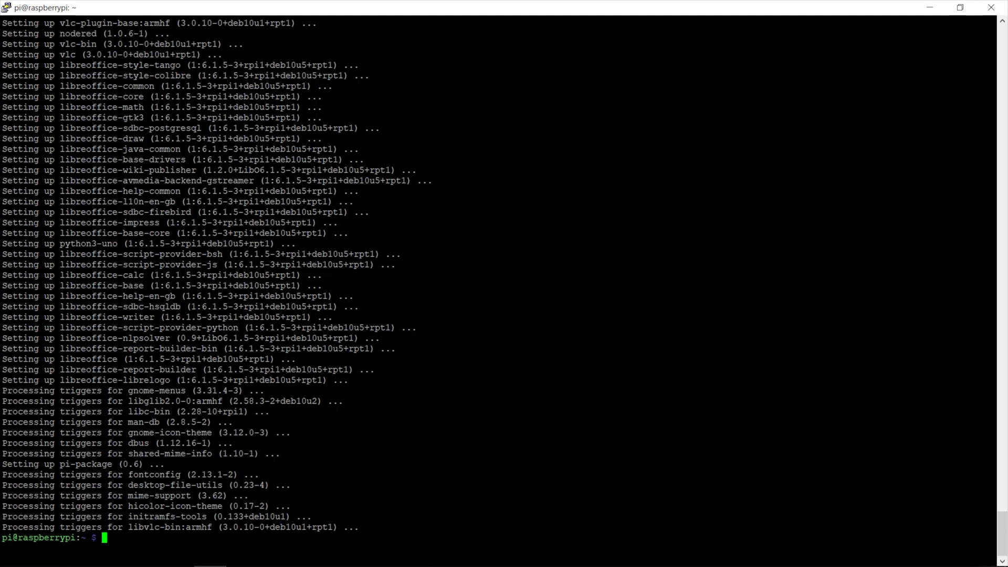
right_click(132, 539)
key("Return")
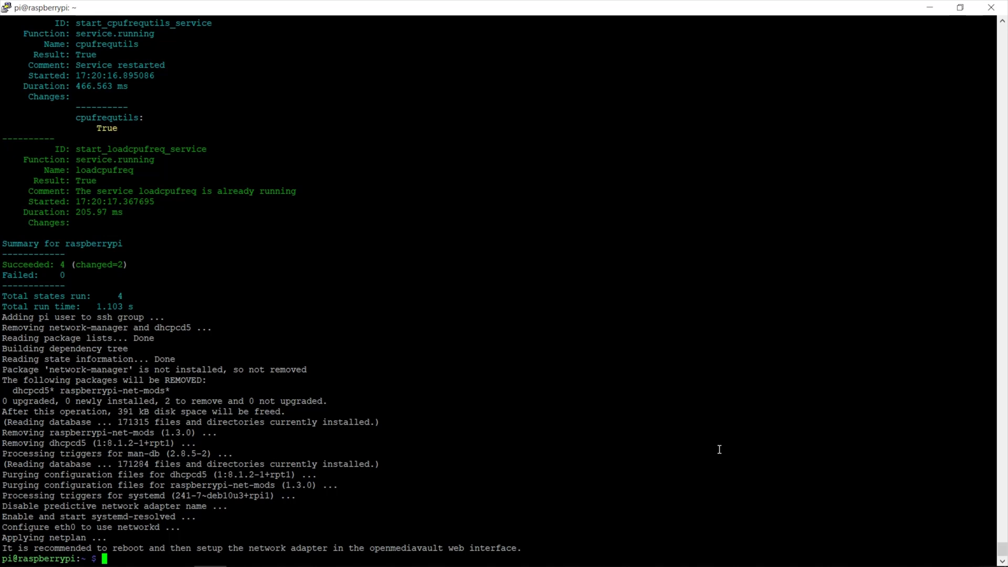
Enter sudo reboot once the OpenMediaVault install script finishes
type("sudo reboot")
Reboot the Raspberry Pi and close the disconnected PuTTY window
key("Return")
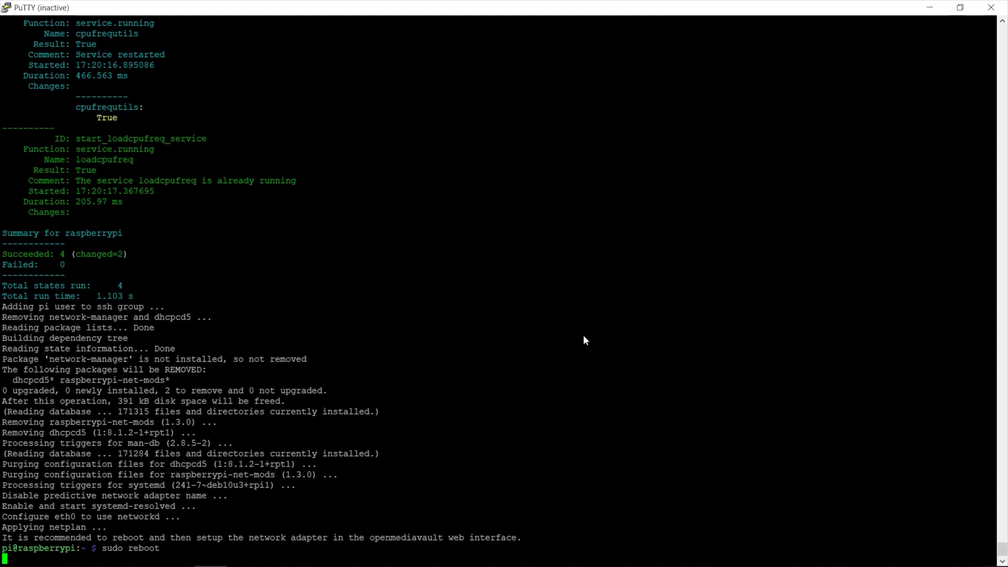
left_click(991, 7)
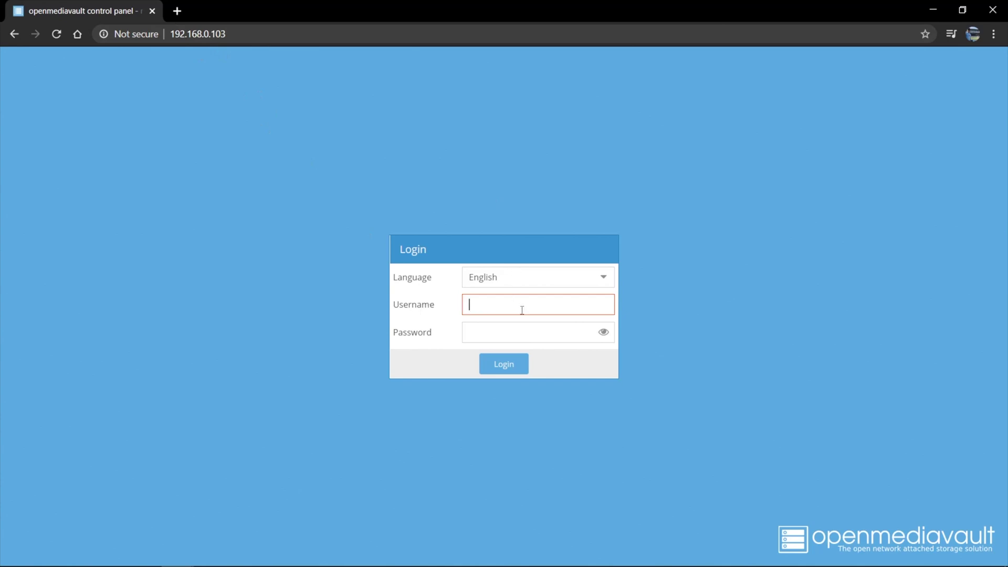
Sign in to the OpenMediaVault web panel as admin with the default password
mouse_move(522, 310)
type("admin")
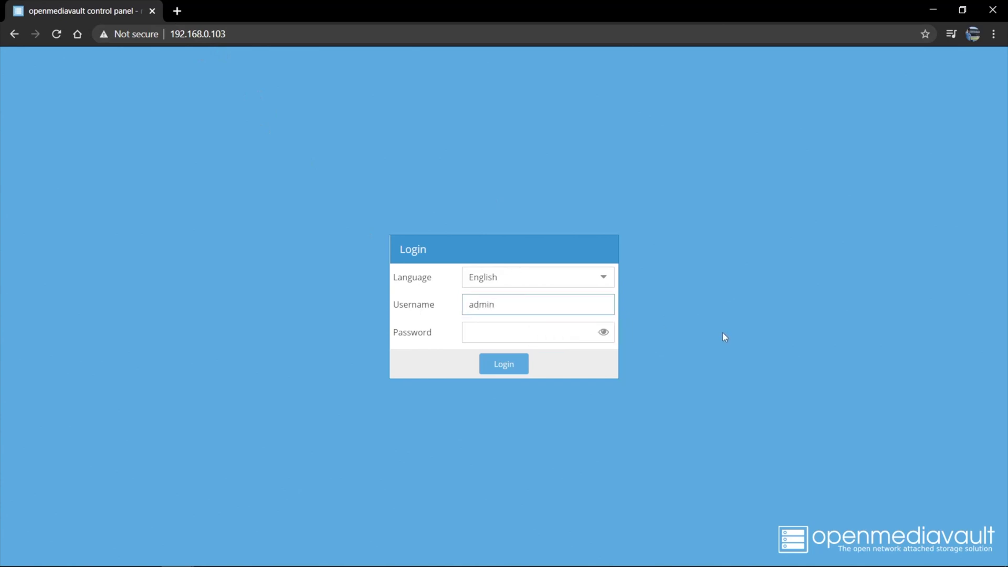
key("Tab")
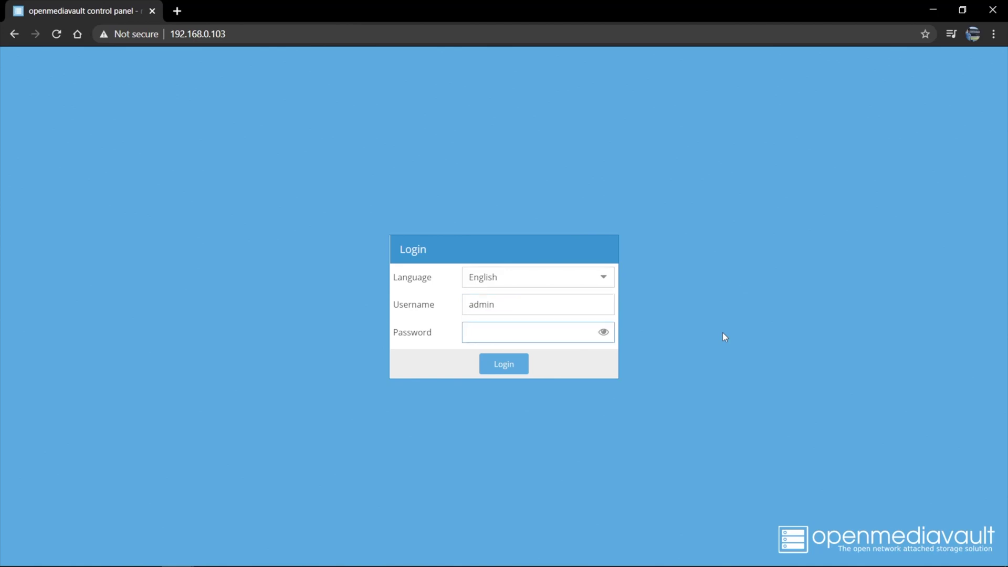
key("Return")
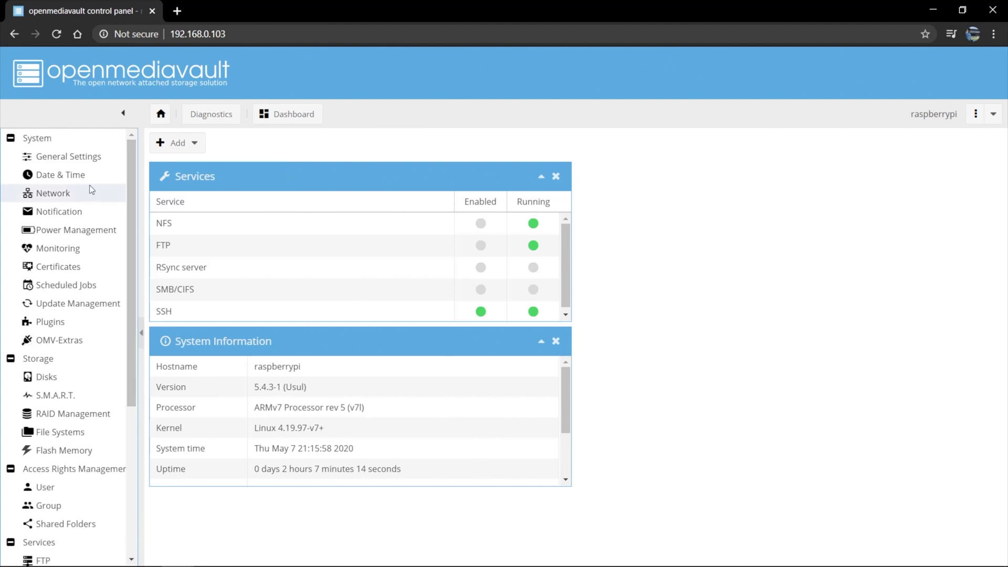
Set a new web administrator password in General Settings, entering it twice, and save
left_click(83, 157)
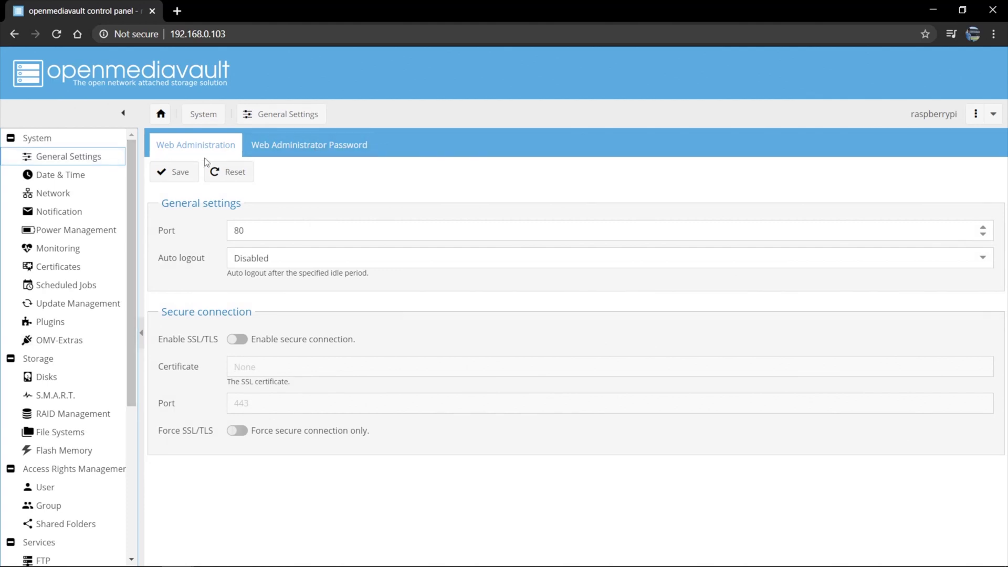
left_click(282, 153)
left_click(285, 199)
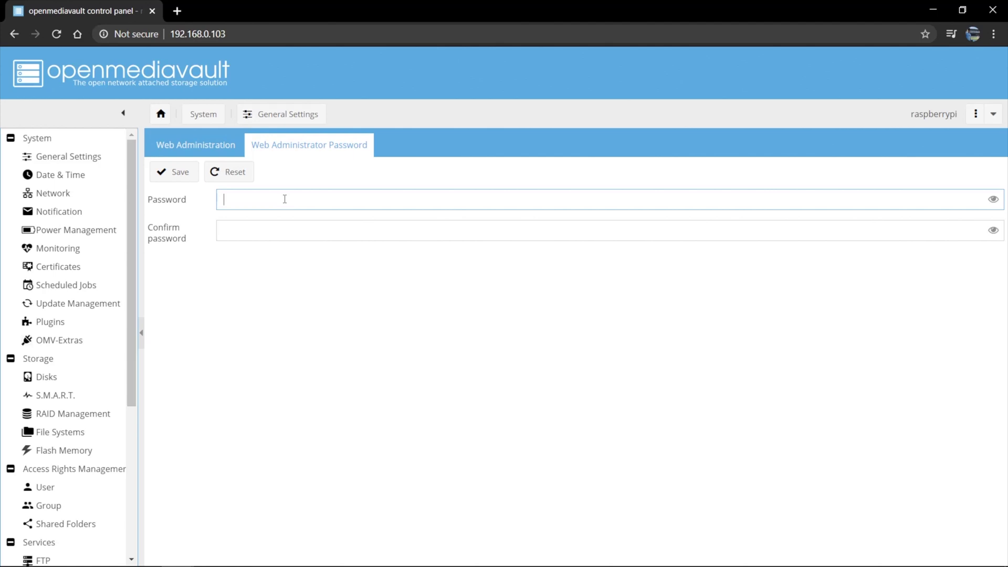
key("BackSpace")
key("BackSpace")
key("BackSpace")
key("BackSpace")
key("BackSpace")
key("BackSpace")
key("Tab")
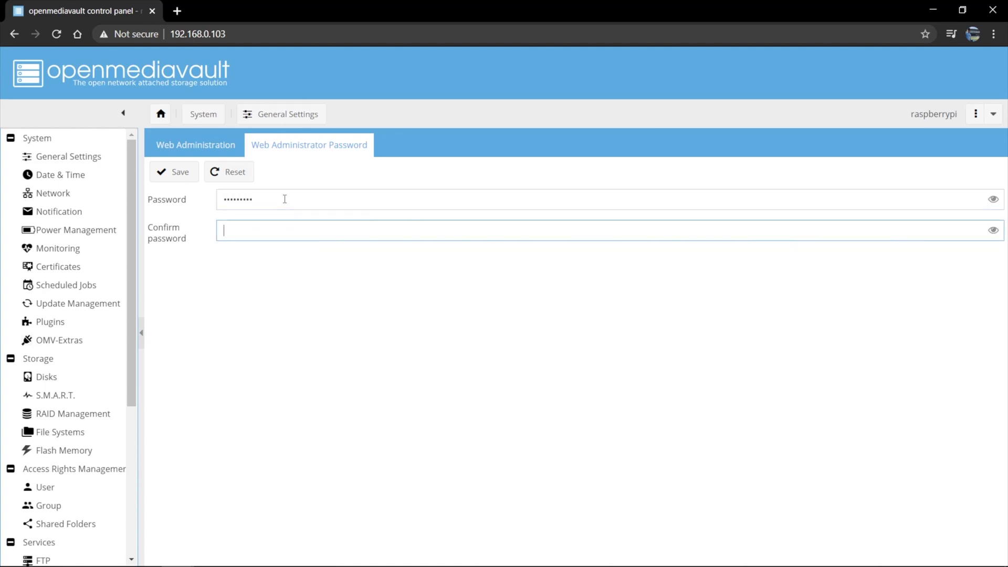
left_click(175, 176)
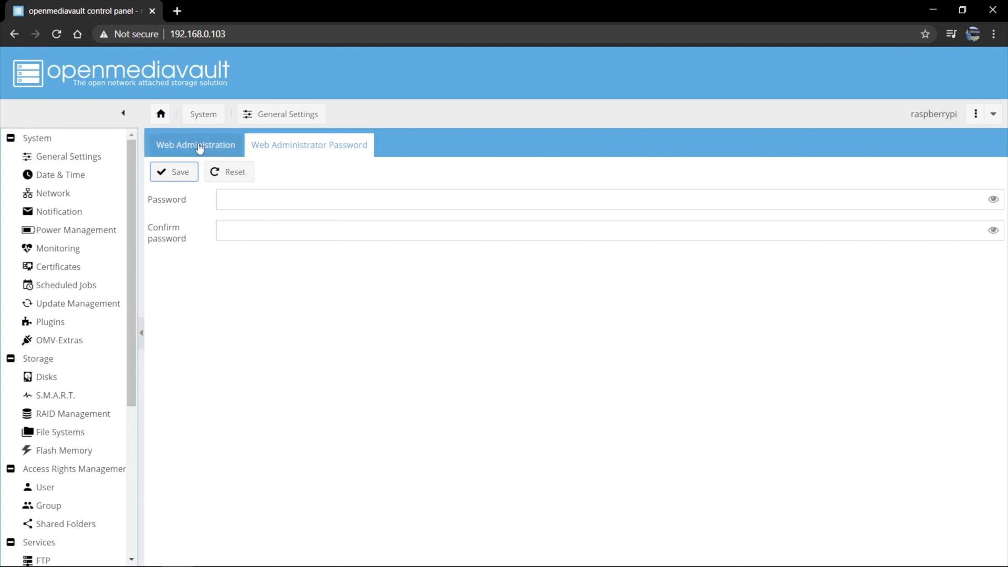
Check the Auto logout setting in General Settings and leave it Disabled
left_click(65, 162)
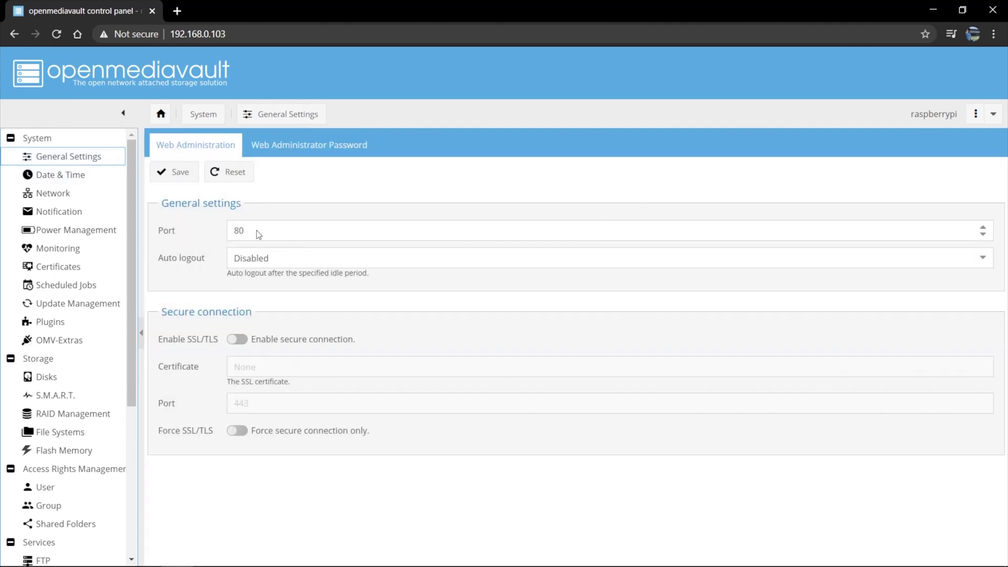
left_click(321, 255)
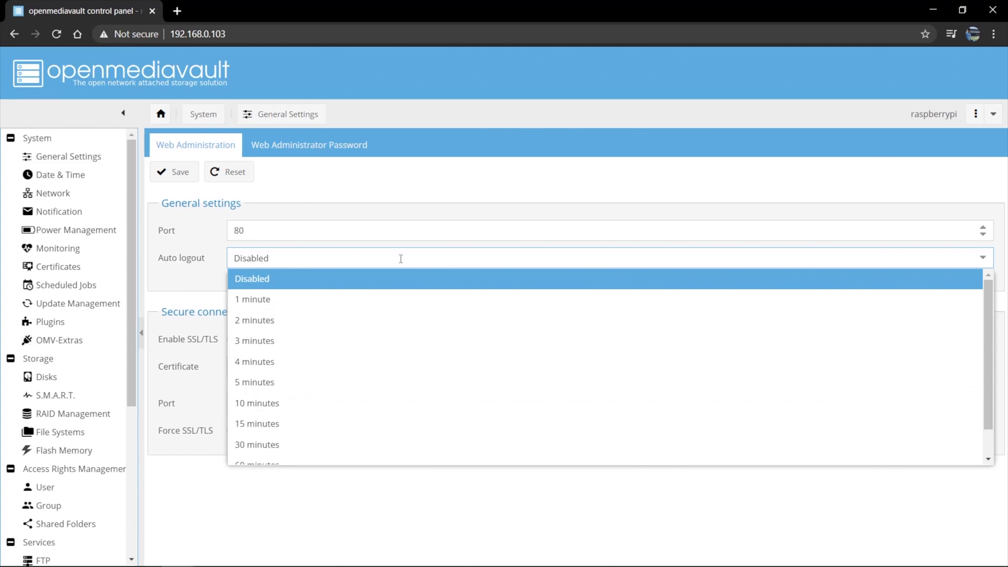
left_click(194, 272)
left_click(177, 273)
left_click(620, 518)
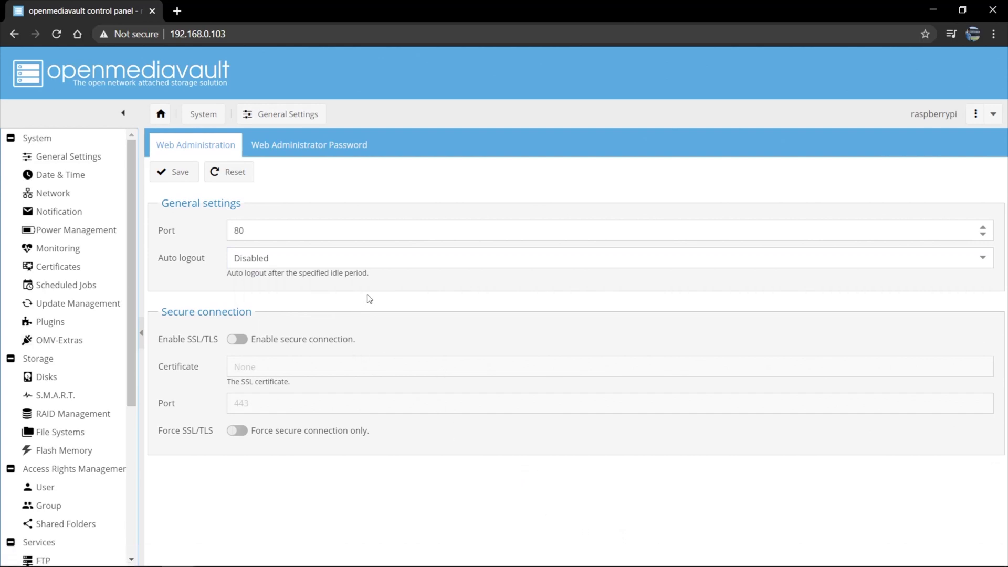
Show Storage > Disks, listing the 931.51 GiB /dev/sda drive and the 14.84 GiB SD card
left_click(61, 174)
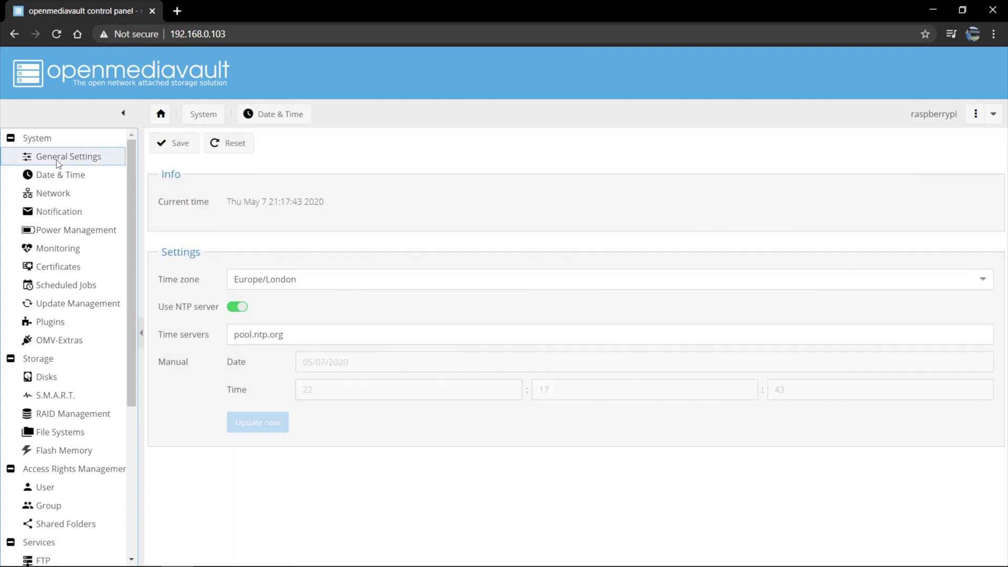
left_click(99, 156)
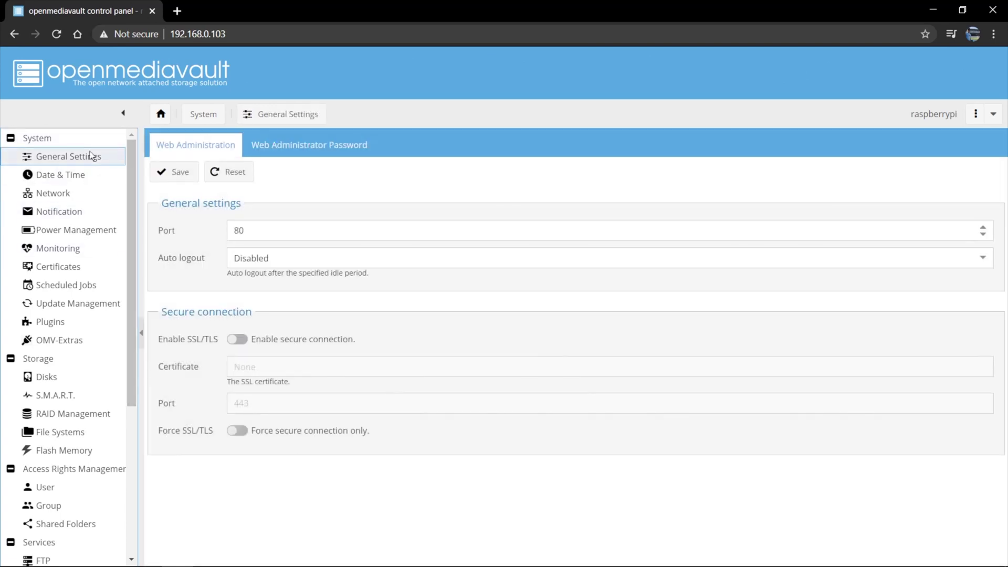
left_click(62, 378)
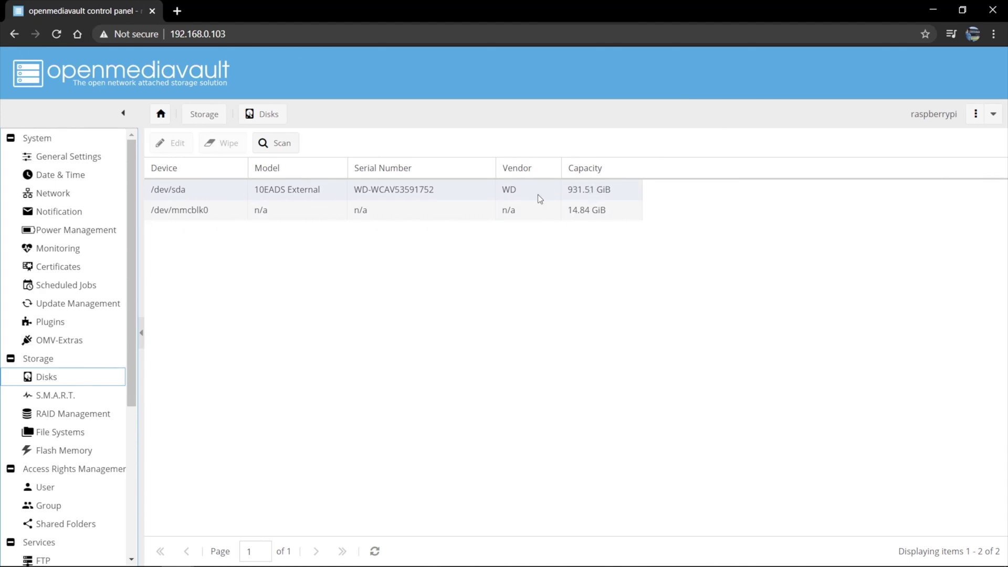
Select the /dev/sda drive, then view File Systems, showing only boot and rootfs
left_click(225, 190)
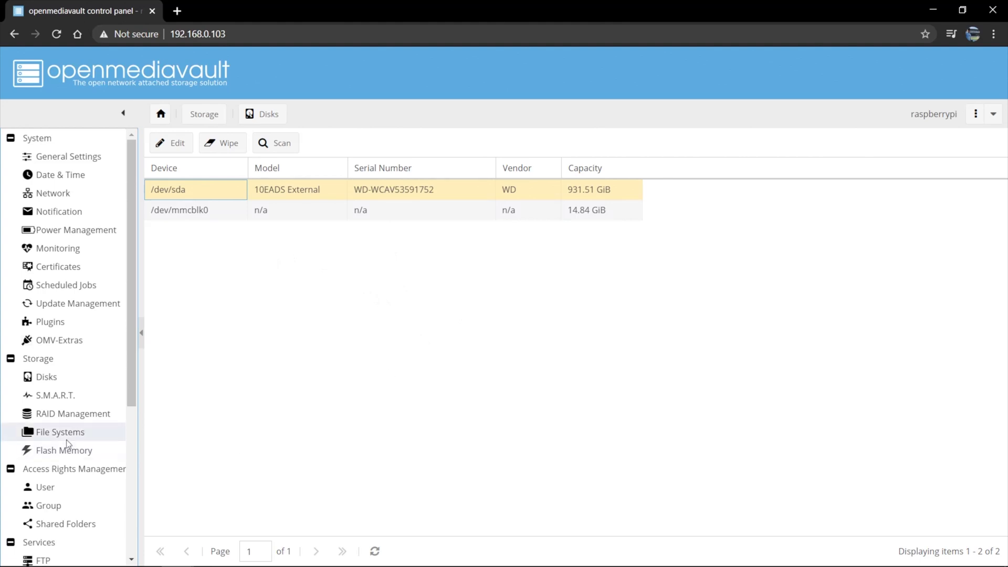
left_click(45, 433)
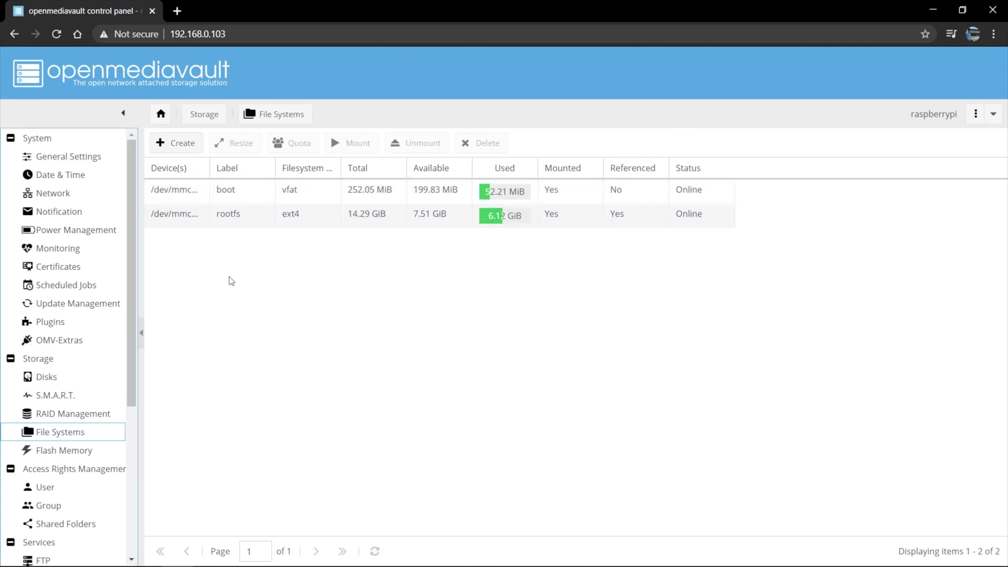
Create an ext4 file system labelled BackupNAS on the 10EADS drive /dev/sda and confirm formatting
left_click(180, 143)
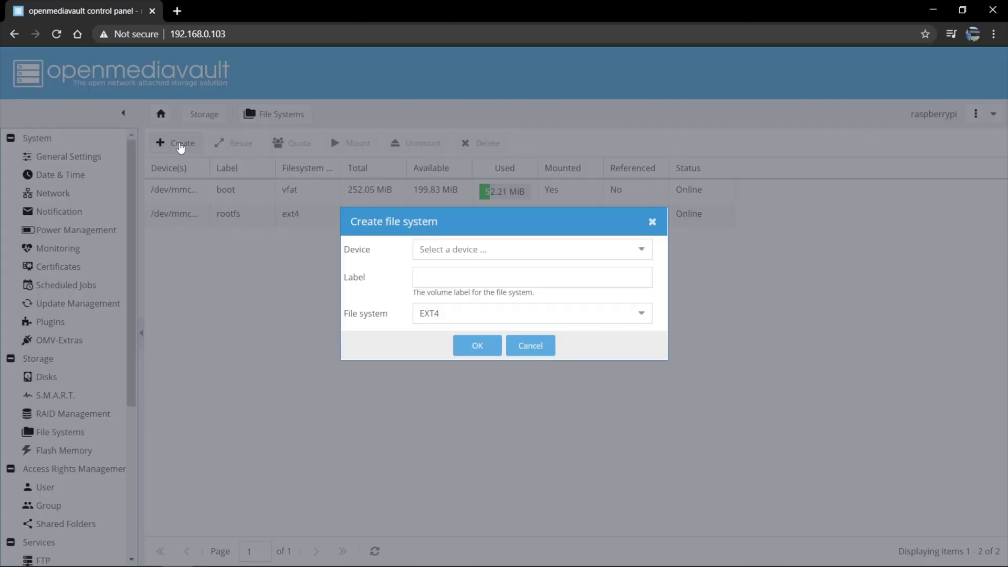
left_click(490, 255)
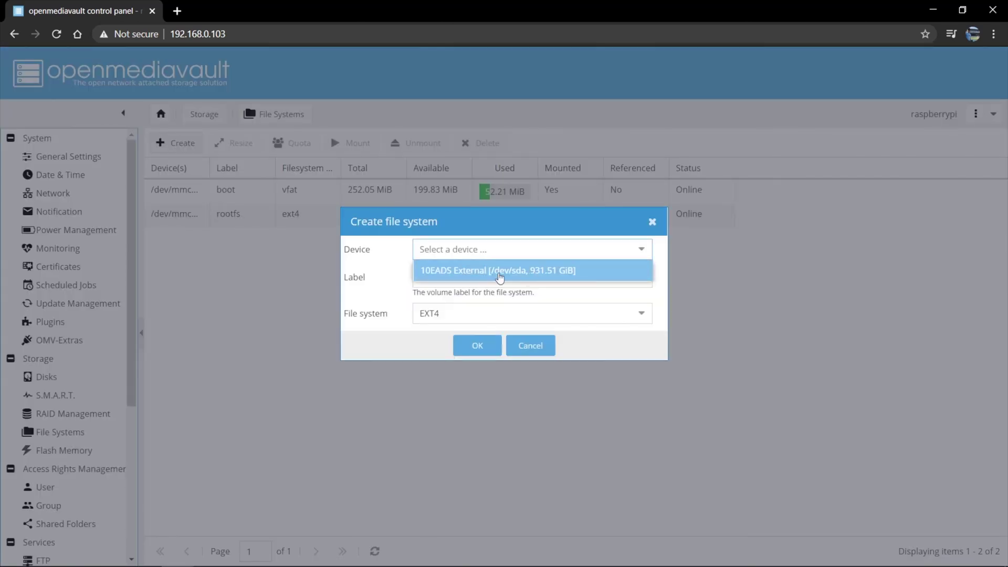
left_click(499, 271)
left_click(487, 276)
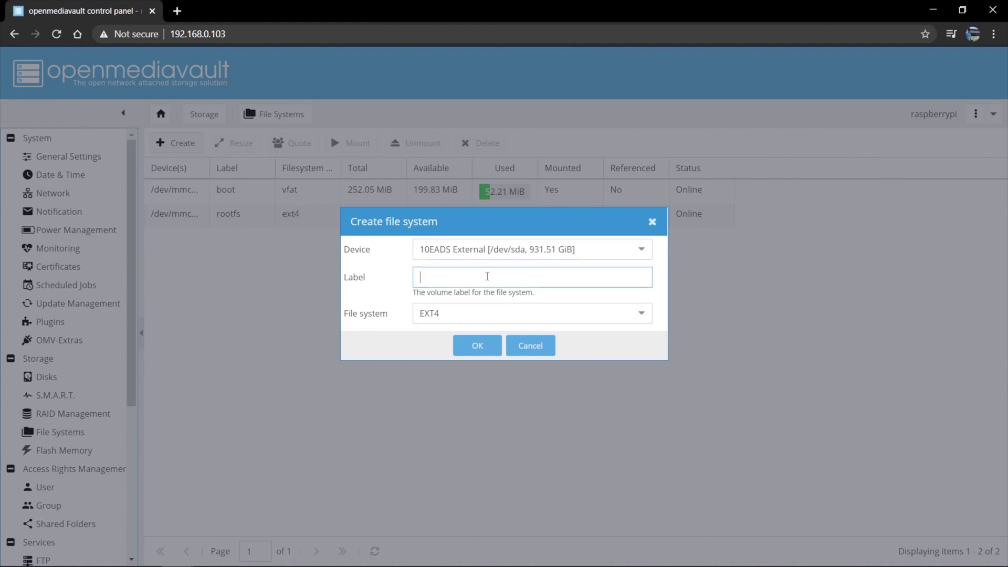
type("BackupNAS")
left_click(506, 310)
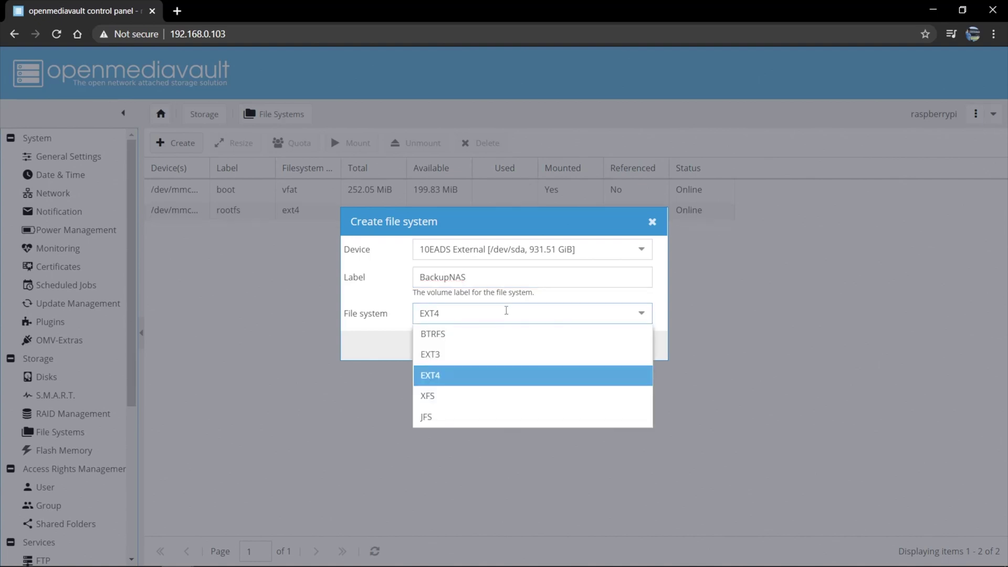
left_click(508, 313)
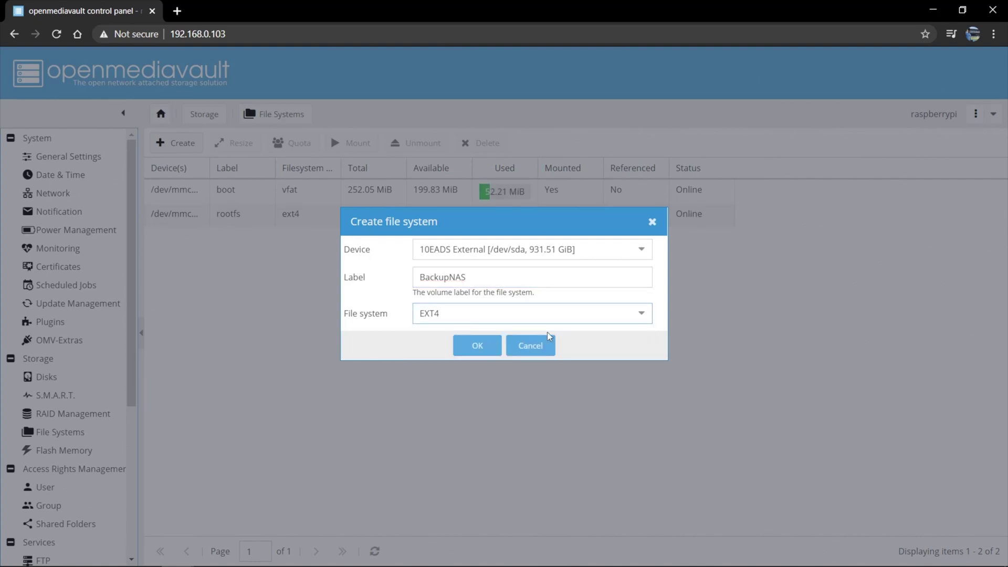
left_click(477, 346)
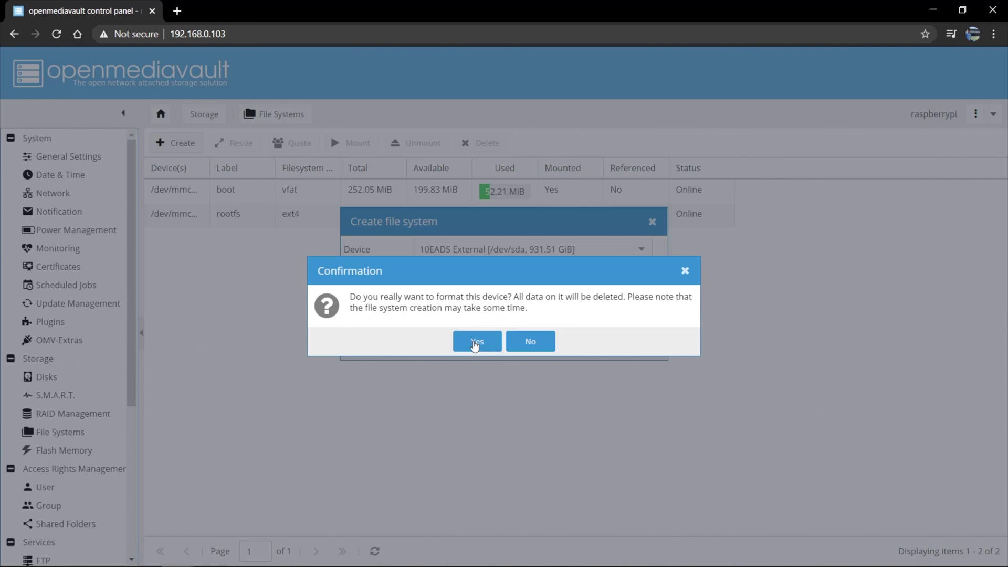
left_click(475, 342)
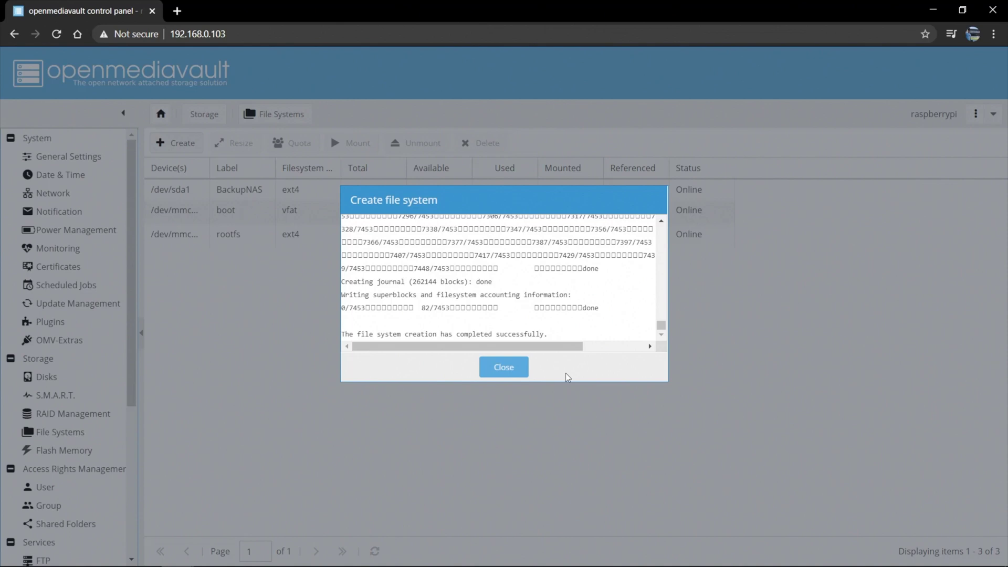
left_click(515, 371)
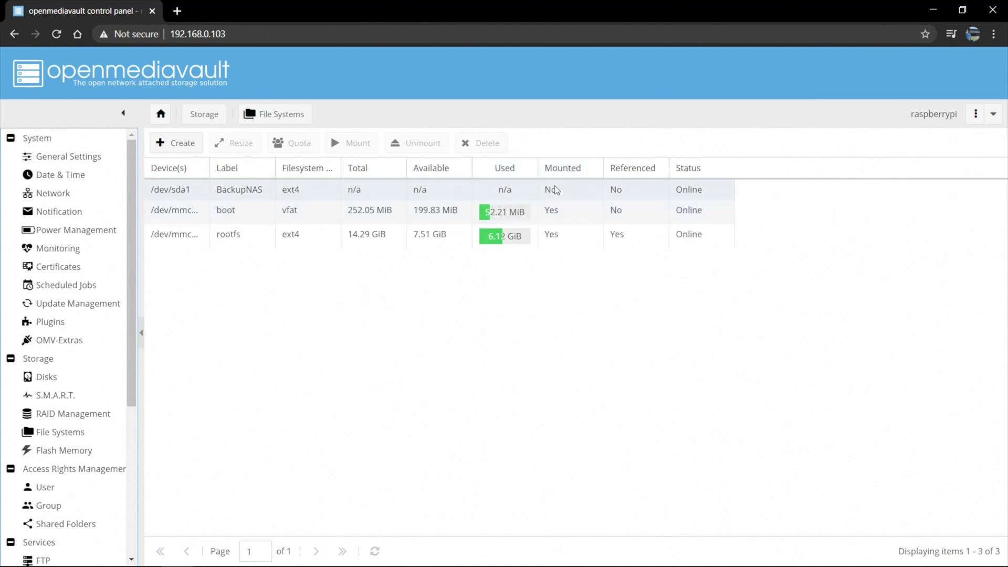
Mount the BackupNAS file system, apply the configuration change, and open Shared Folders
left_click(237, 190)
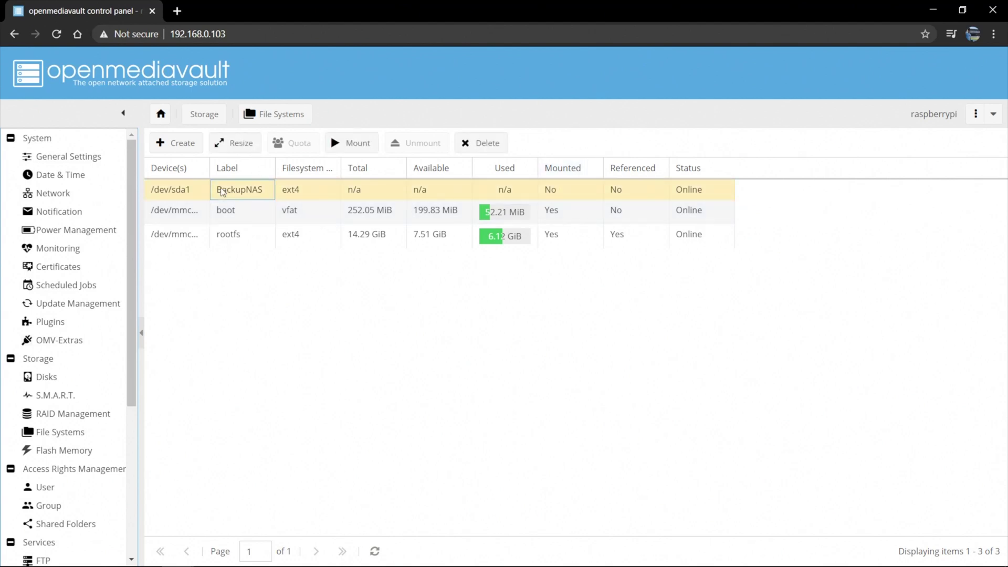
left_click(344, 143)
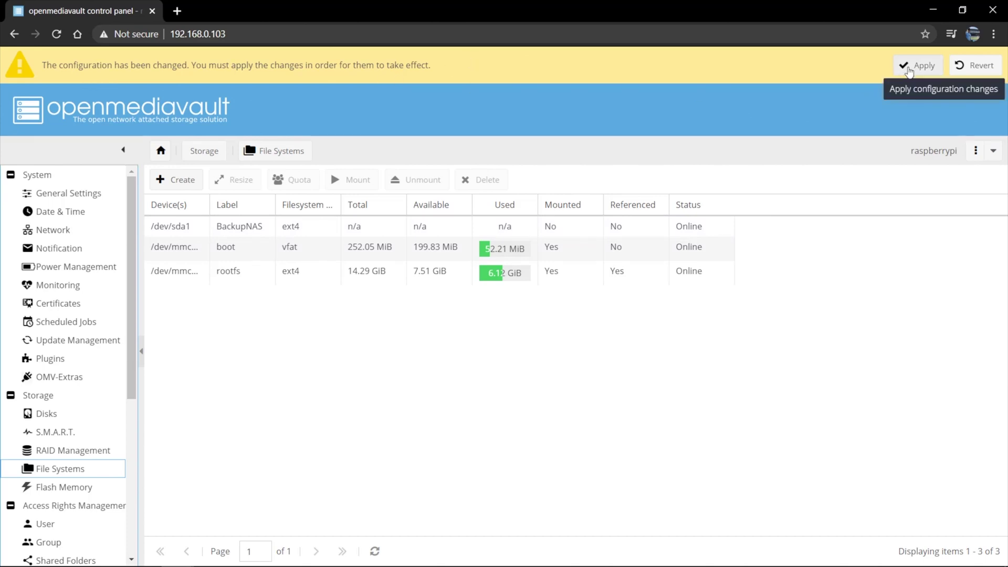
left_click(909, 68)
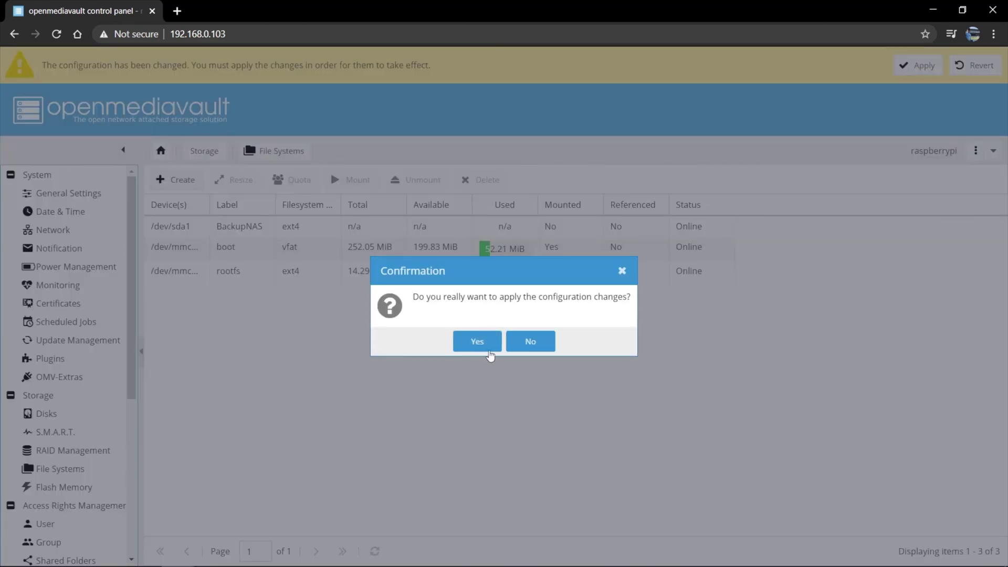
left_click(477, 342)
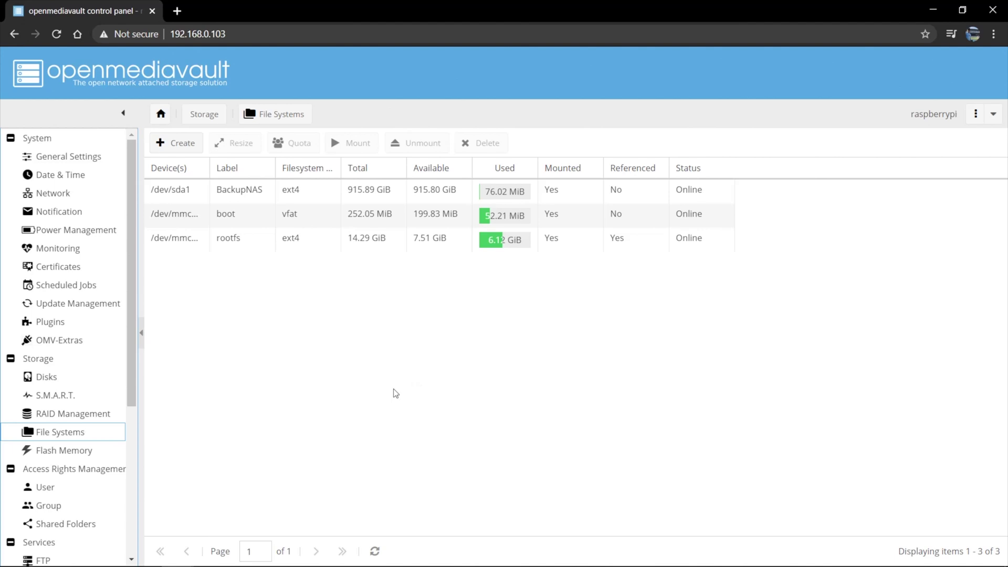
left_click(82, 530)
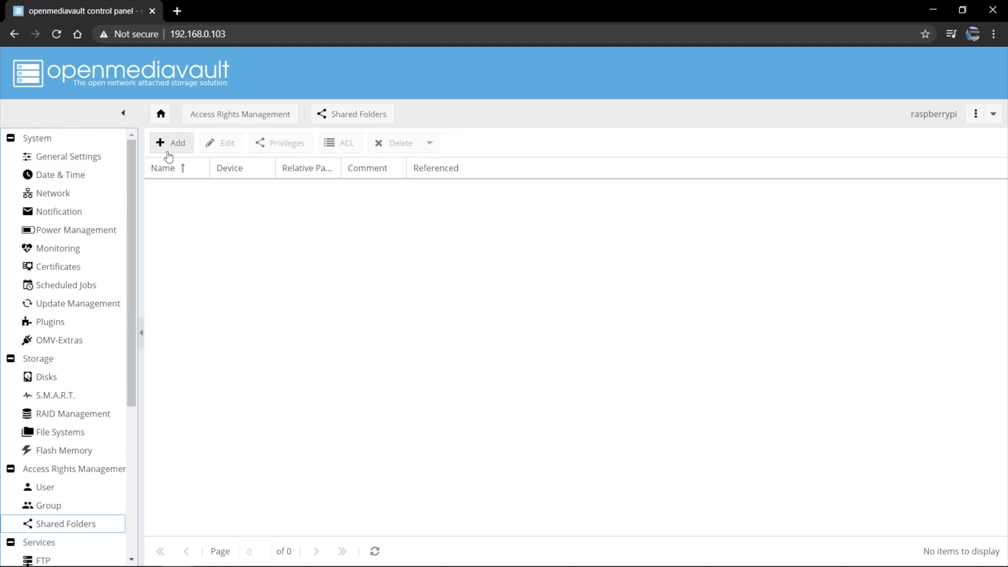
Add a new shared folder named VideoBackup on the BackupNAS device
left_click(168, 153)
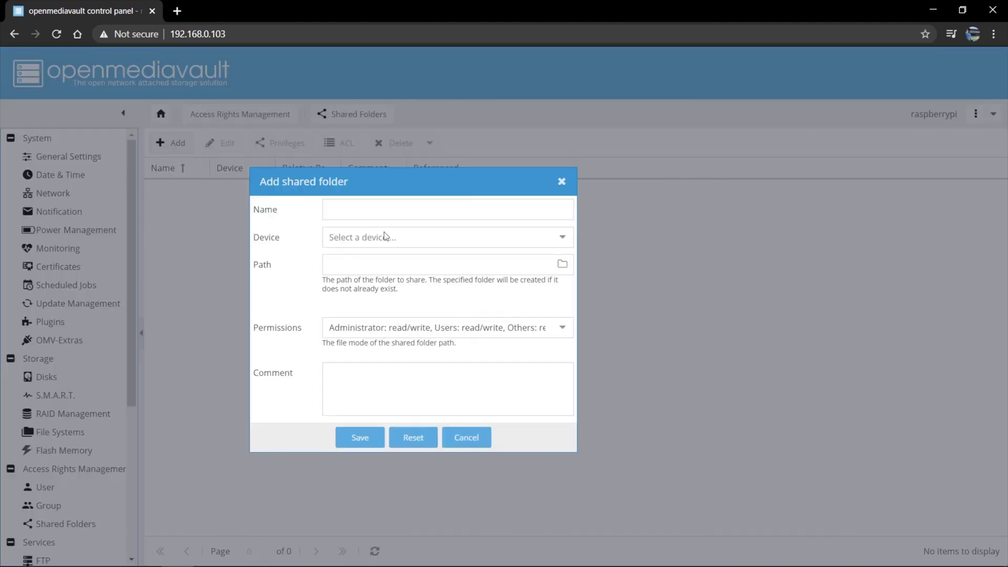
left_click(378, 211)
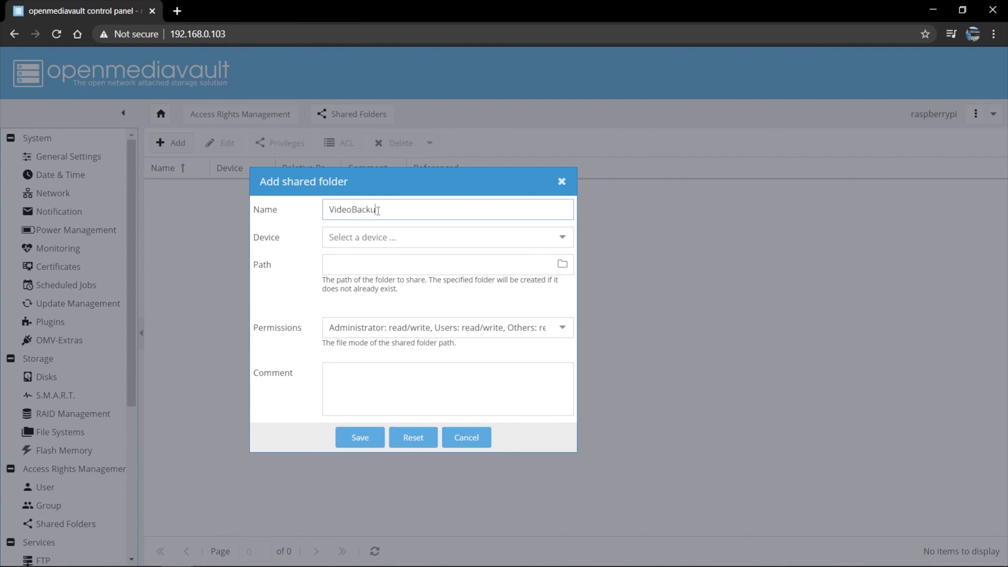
left_click(563, 238)
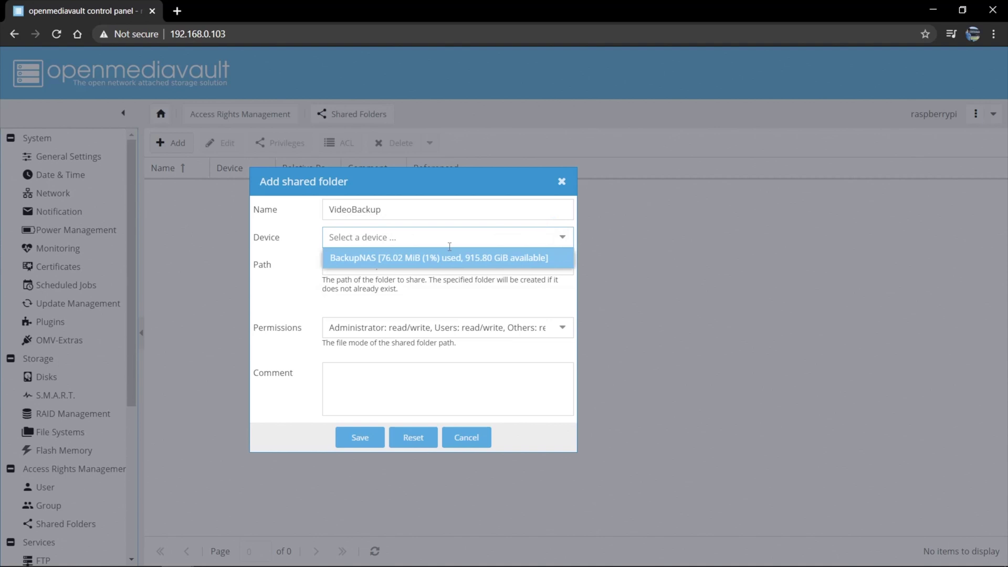
left_click(422, 257)
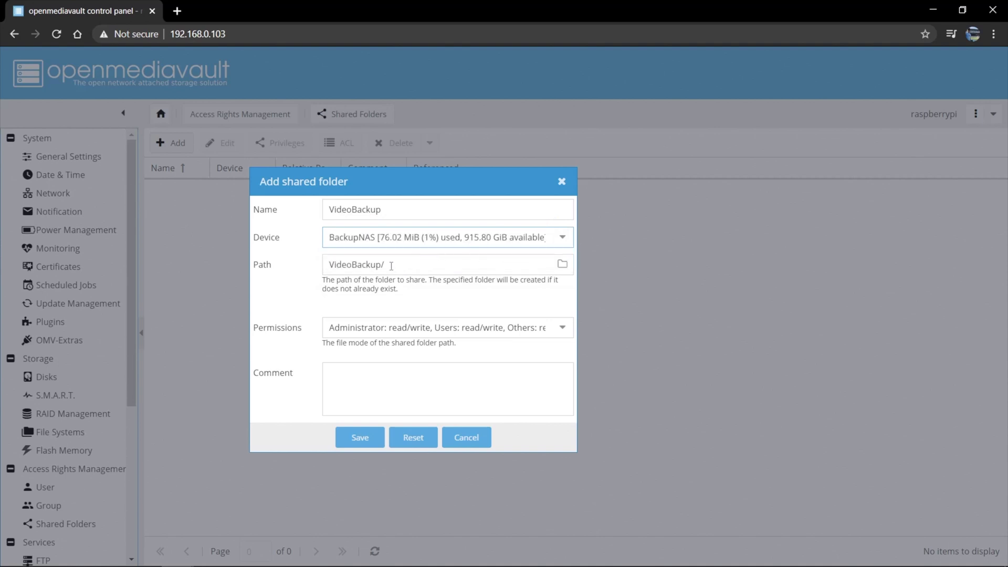
Give Everyone read/write permission, save the folder, and apply the configuration change
left_click(487, 321)
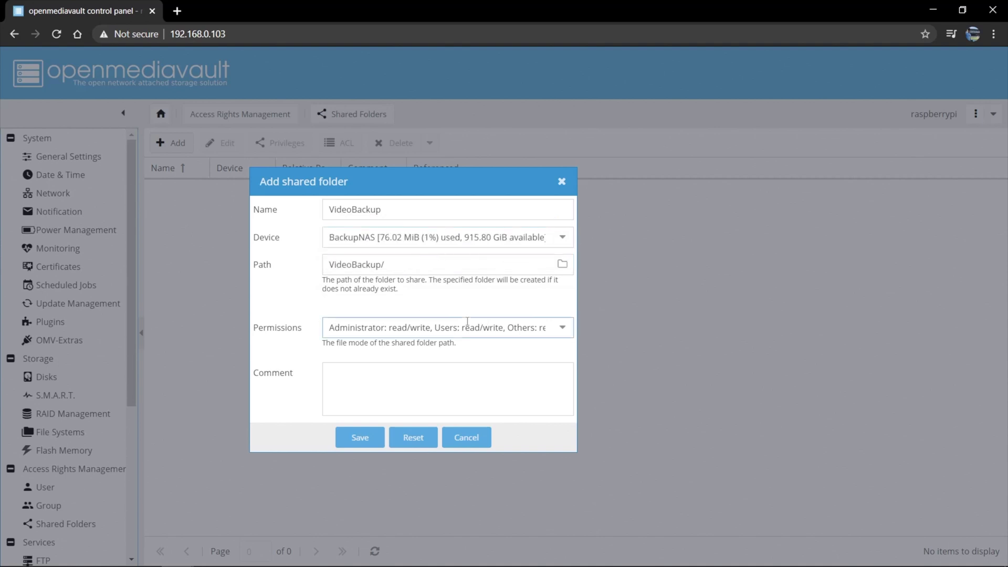
scroll(459, 445, "down", 1)
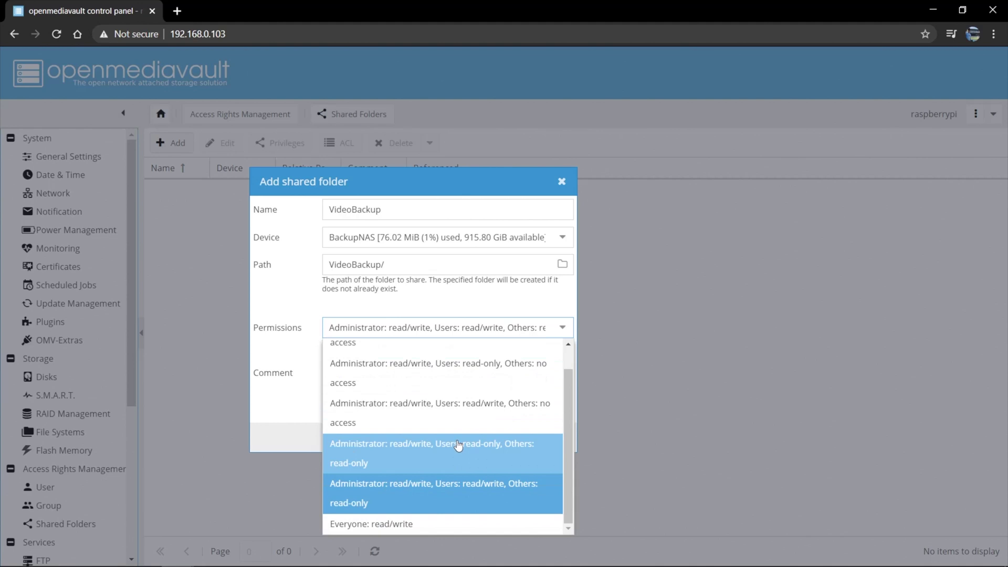
left_click(405, 533)
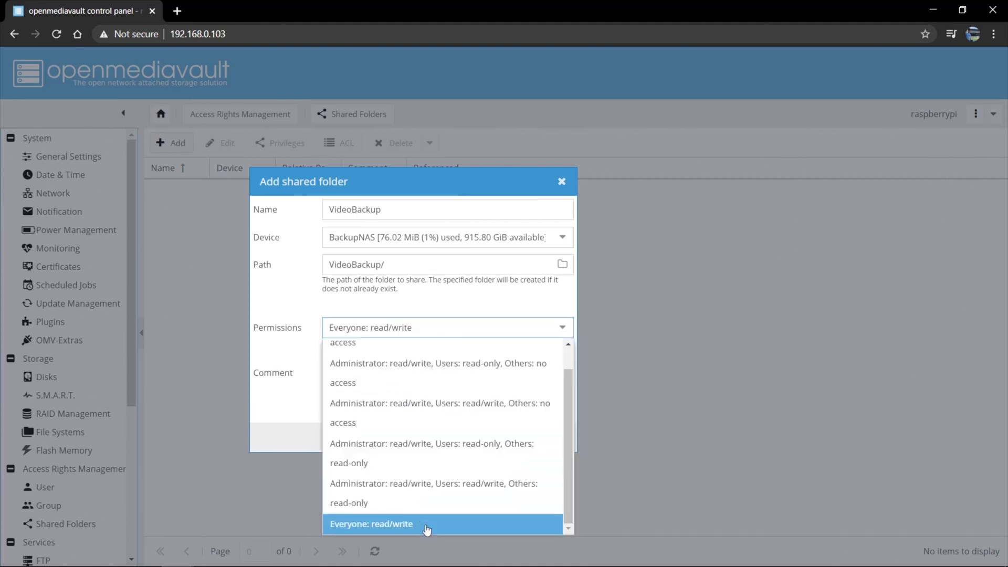
left_click(425, 530)
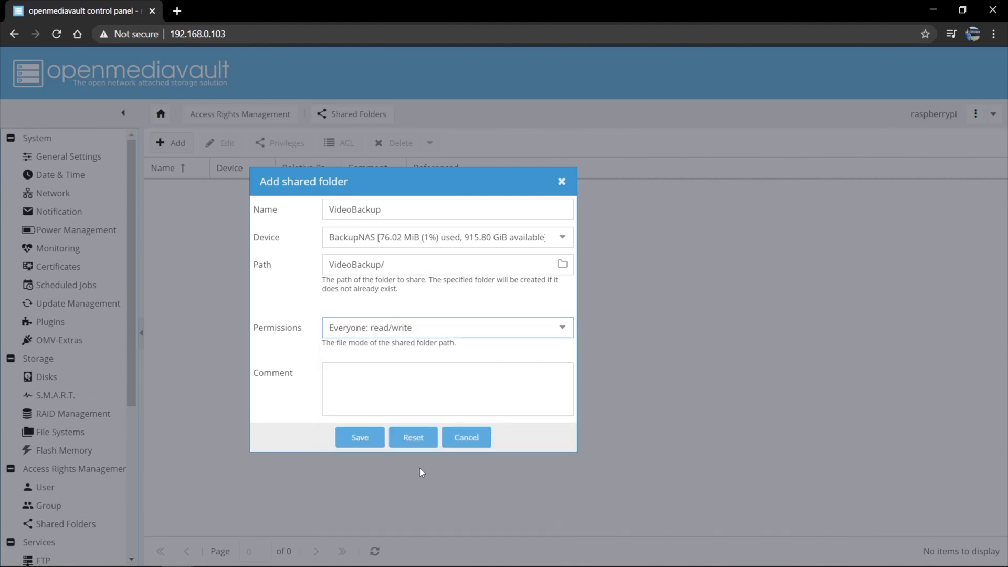
left_click(360, 439)
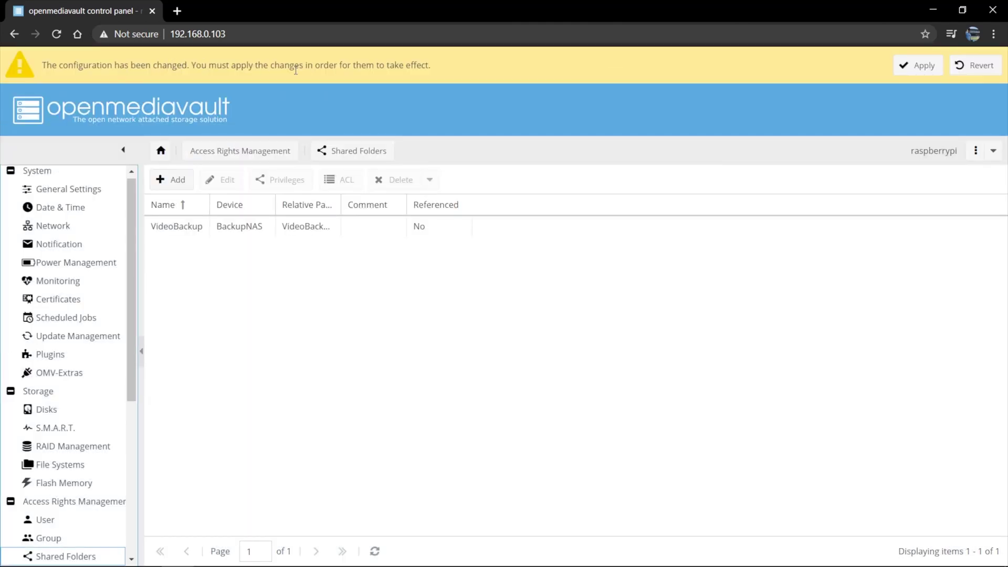
left_click(922, 66)
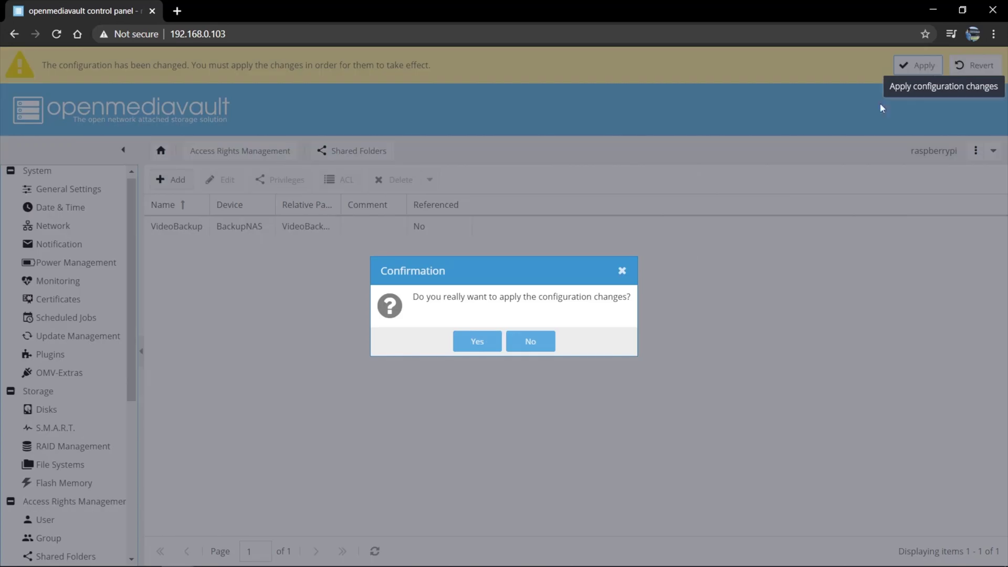
left_click(472, 343)
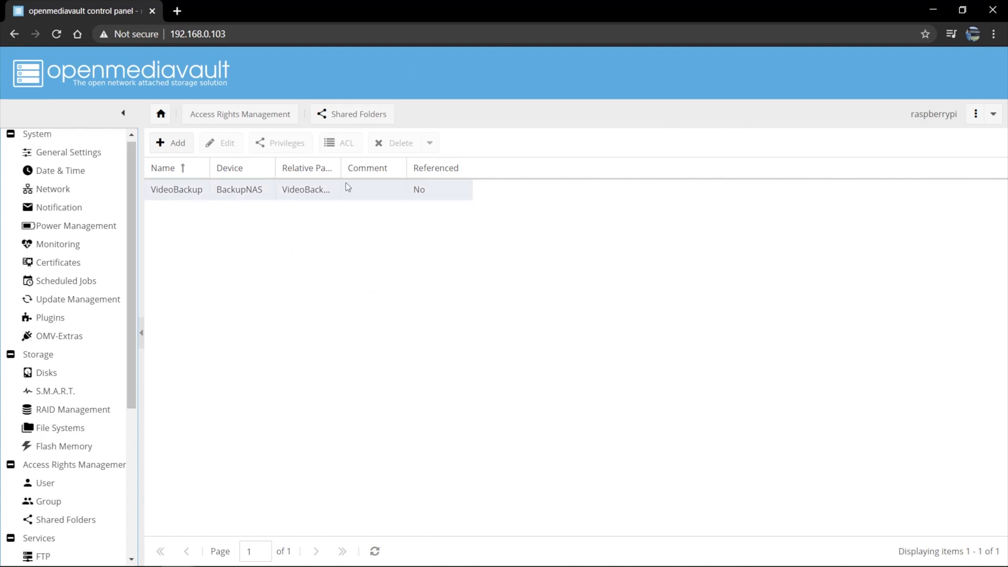
Create a new user account with a user name and password in the users group
left_click(42, 486)
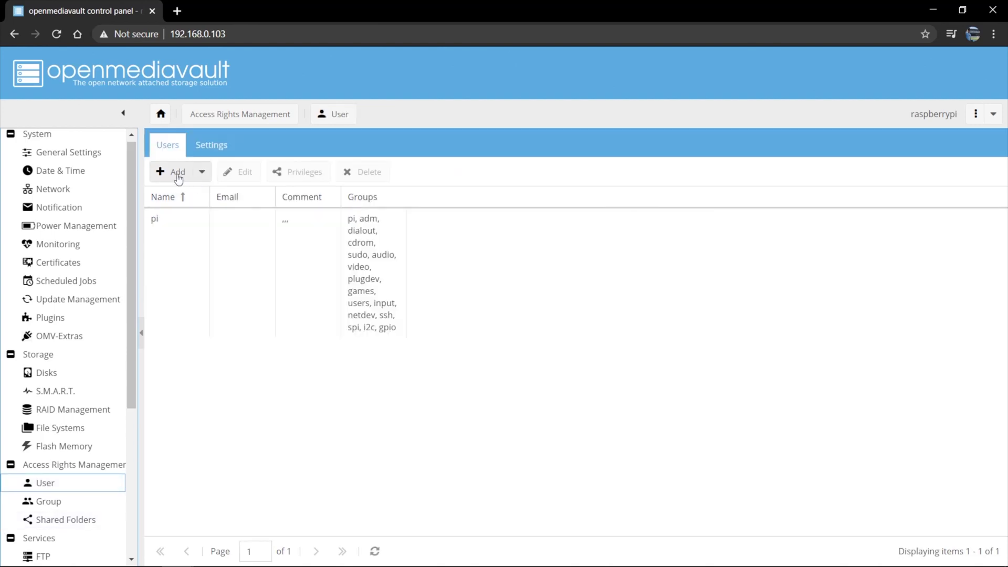
left_click(178, 175)
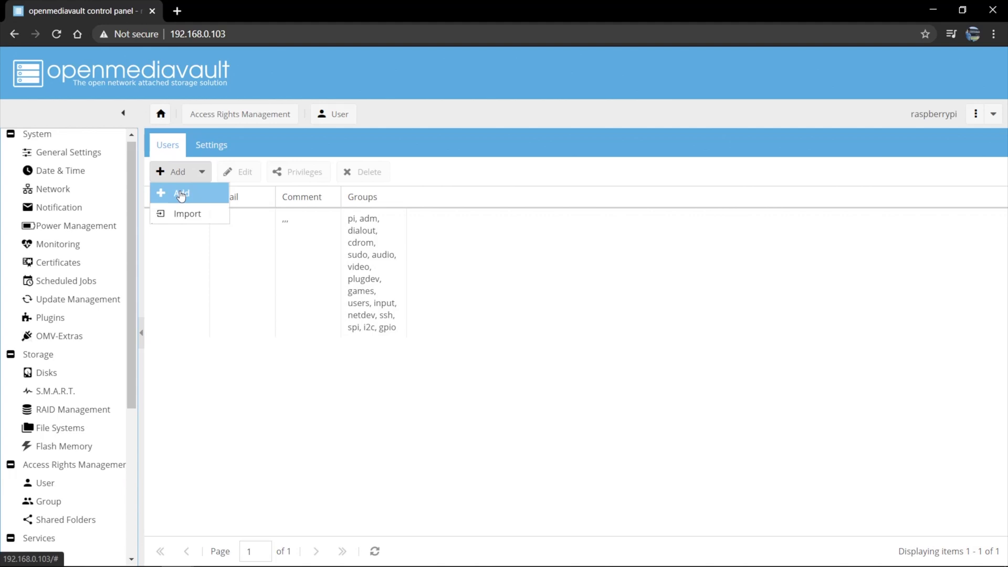
left_click(180, 194)
left_click(495, 207)
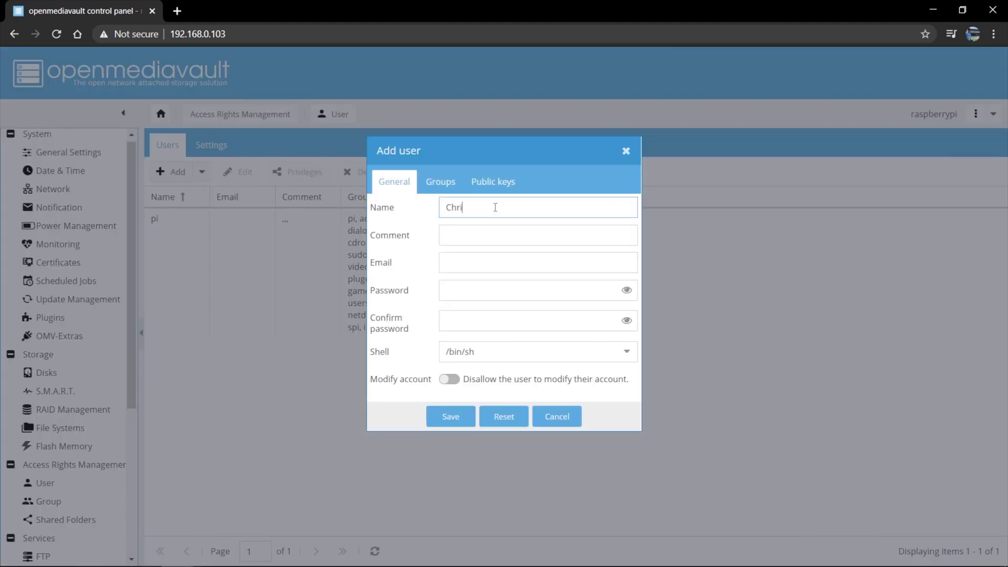
key("Tab")
key("Tab")
key("Tab")
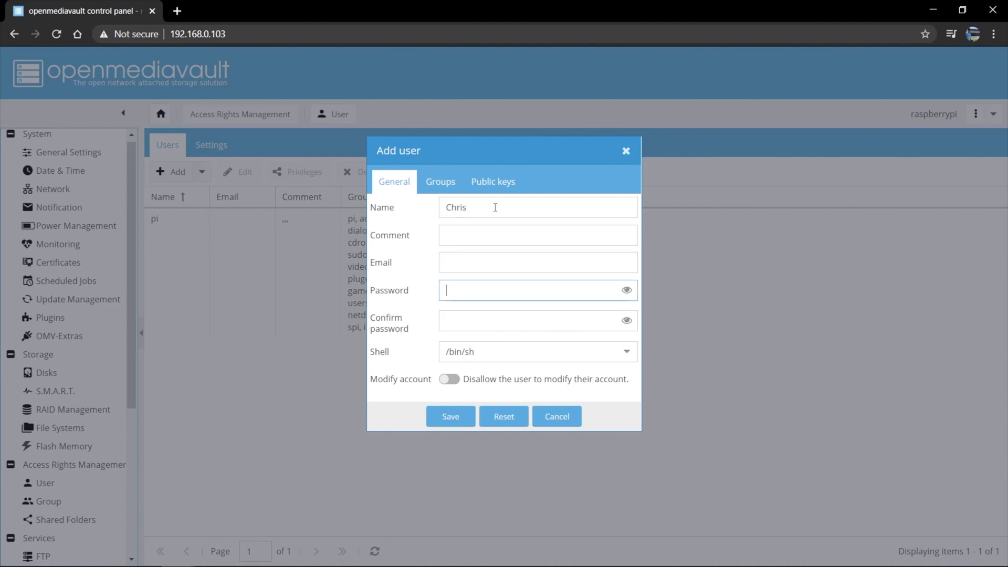
type("*********")
key("Tab")
type("*********")
left_click(451, 416)
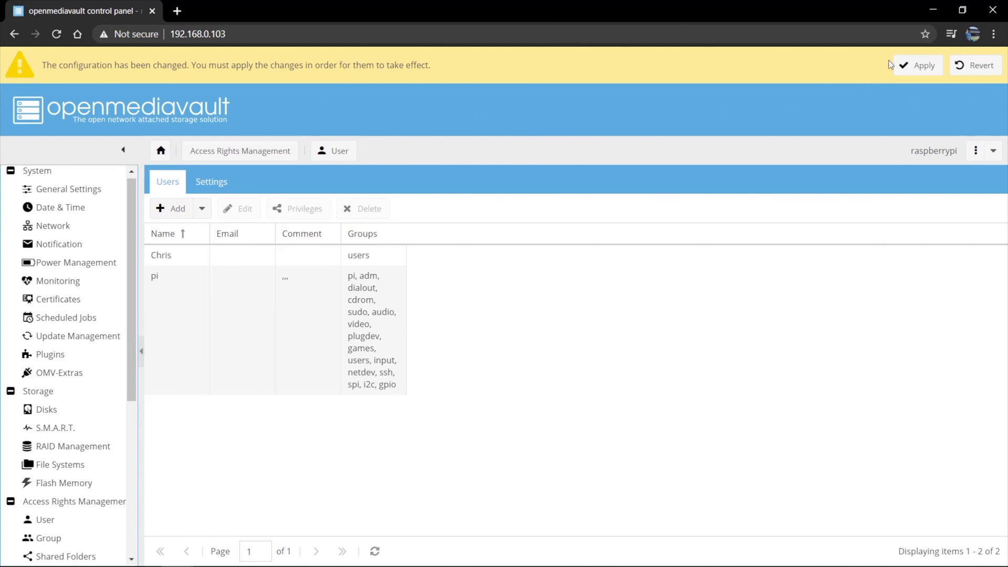
Apply the pending configuration change for the new user
left_click(903, 65)
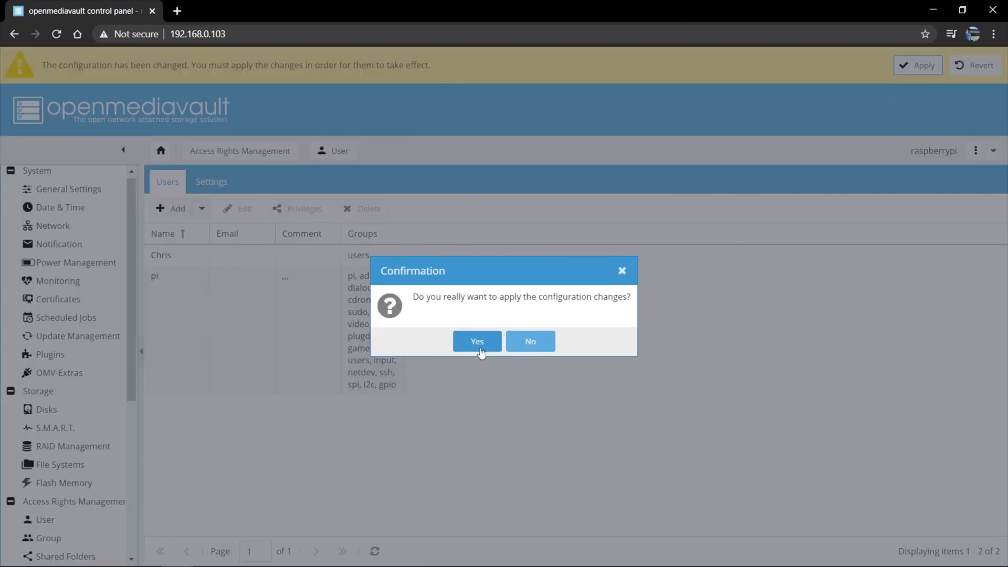
left_click(488, 347)
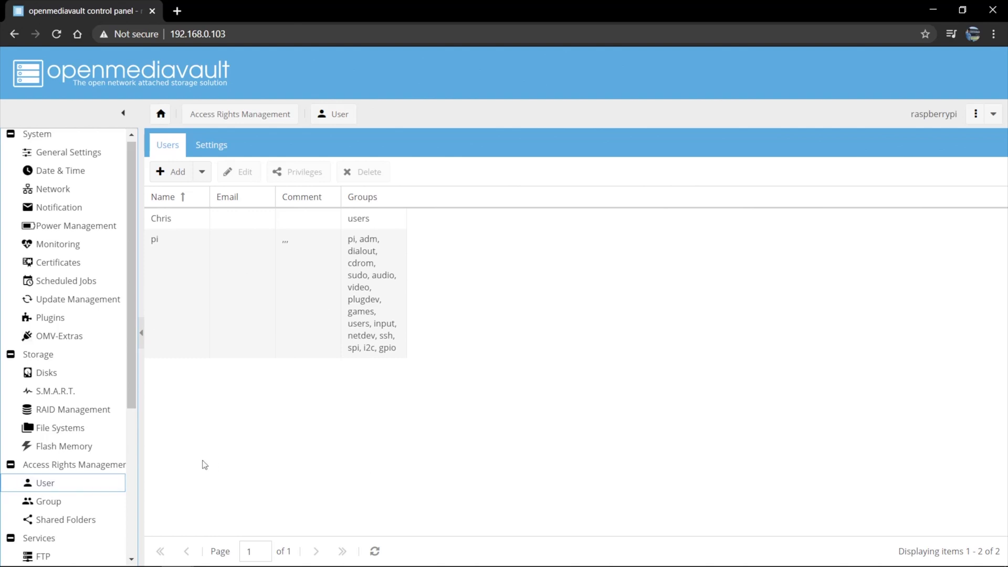
scroll(99, 474, "down", 5)
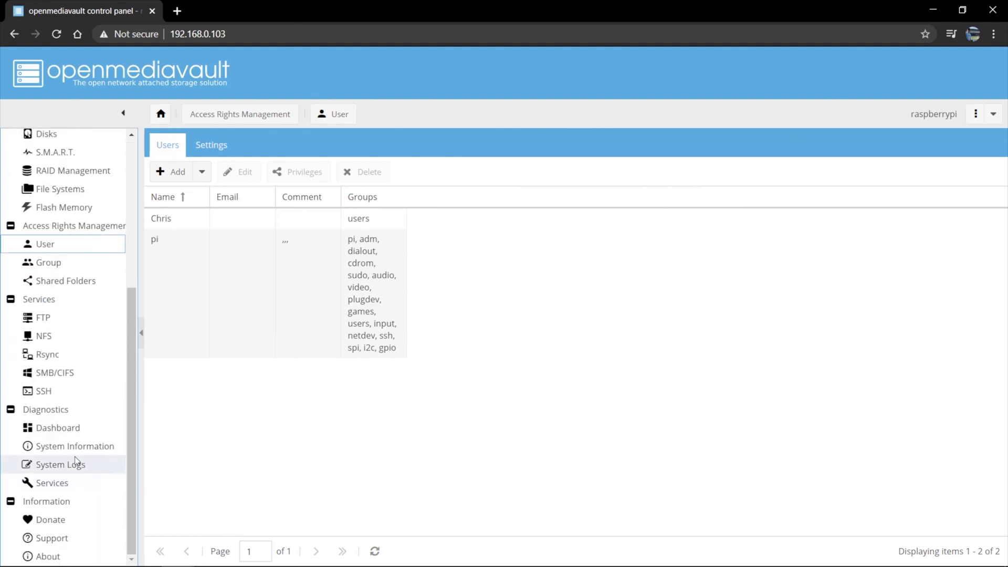
Enable SMB/CIFS with workgroup WORKGROUP, apply it, and show the empty Shares list
left_click(71, 374)
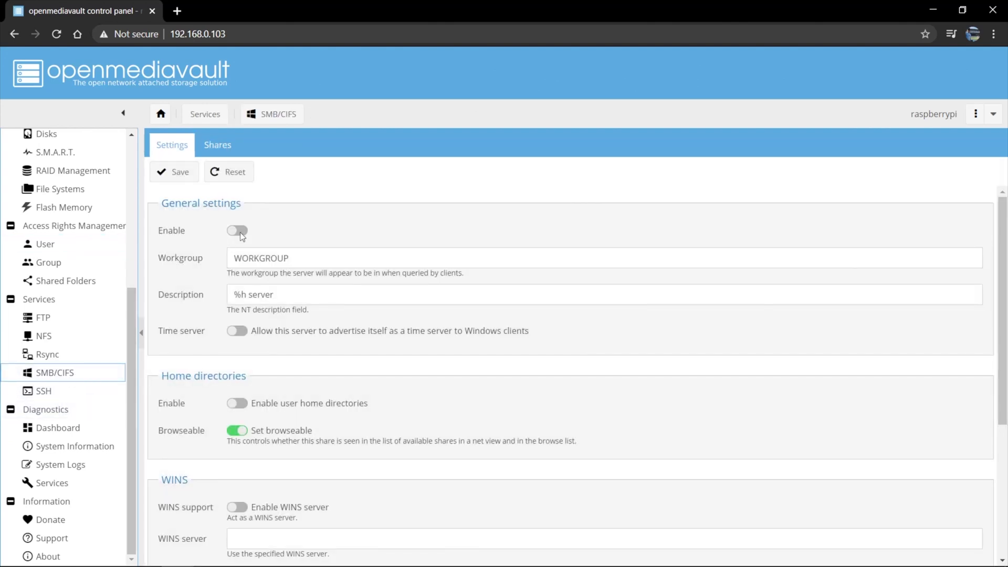
left_click(238, 230)
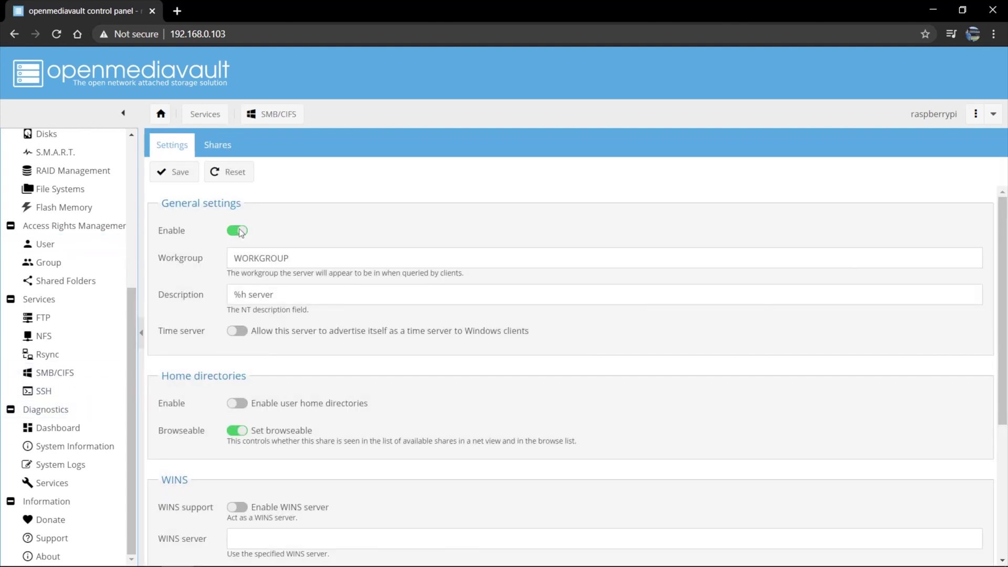
left_click(173, 173)
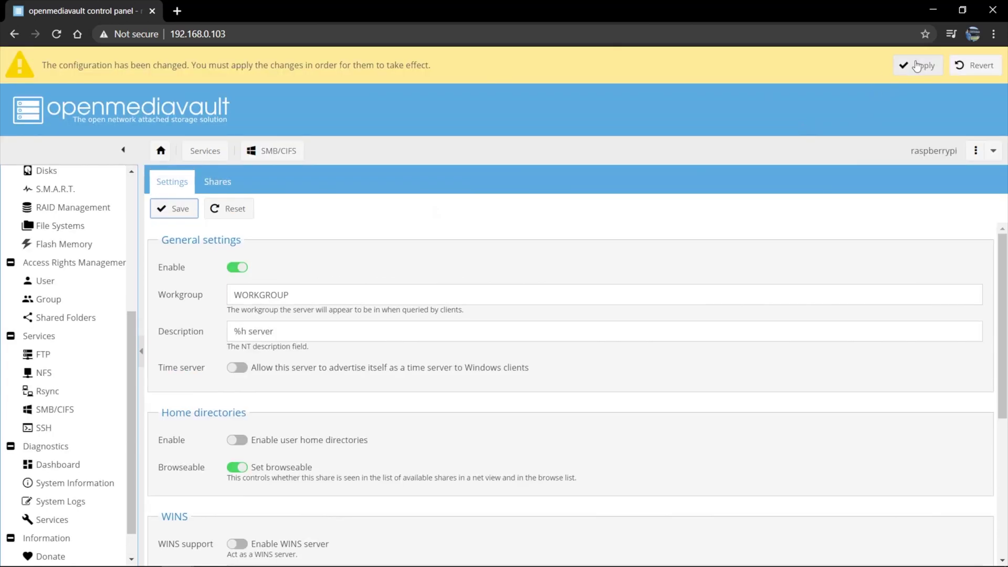
left_click(918, 66)
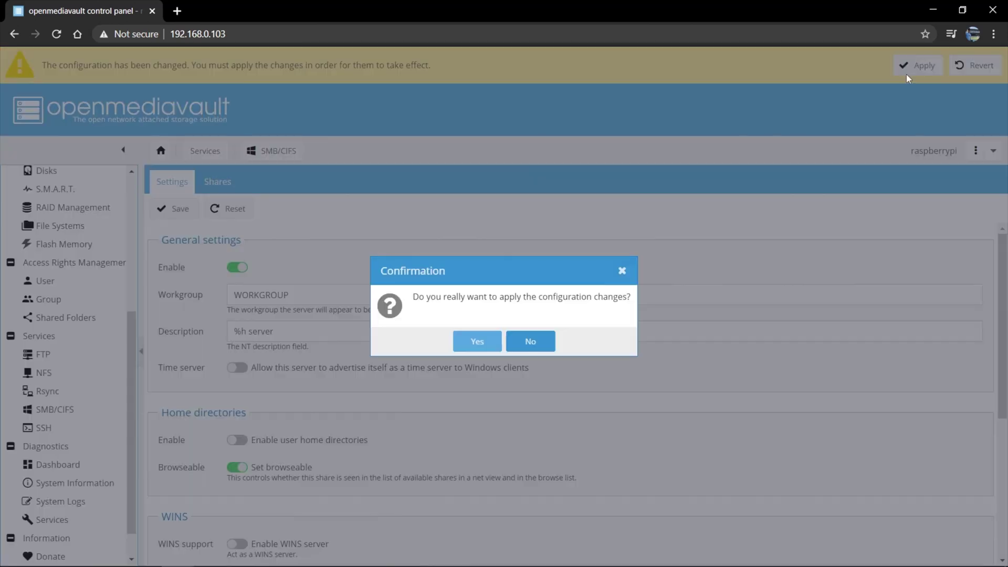
left_click(477, 341)
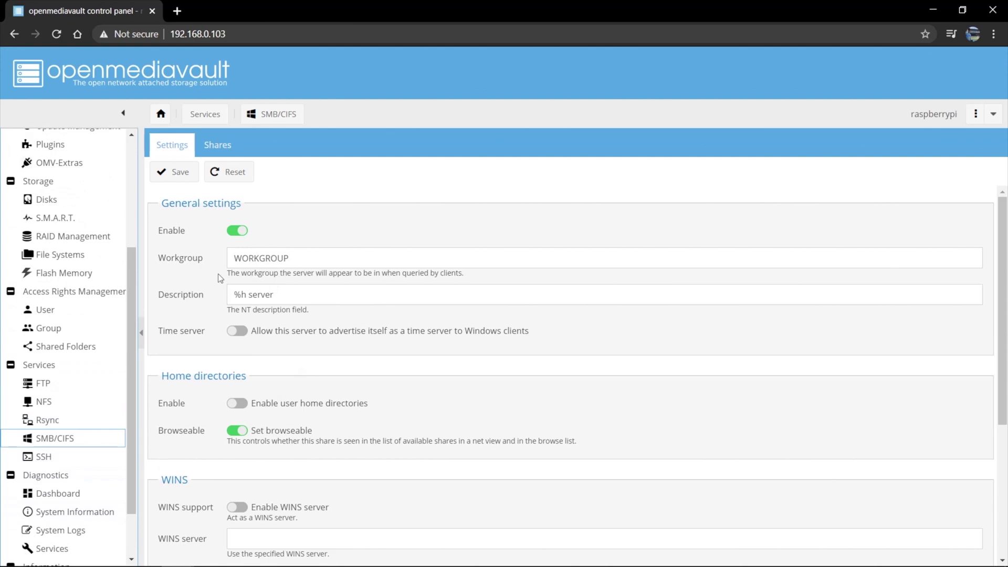
left_click(220, 147)
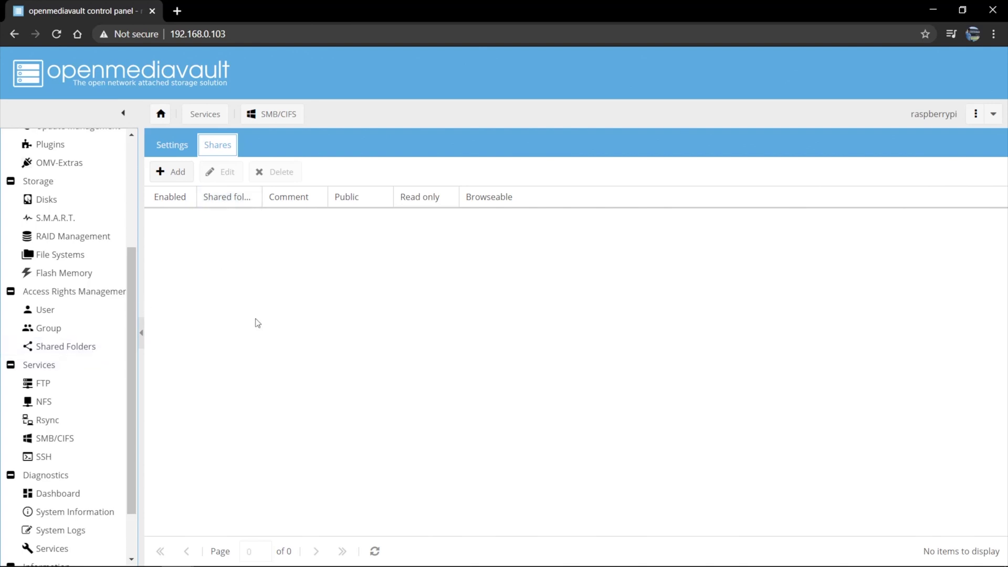
Add an SMB share for the VideoBackup folder with Public set to Guests allowed
left_click(177, 173)
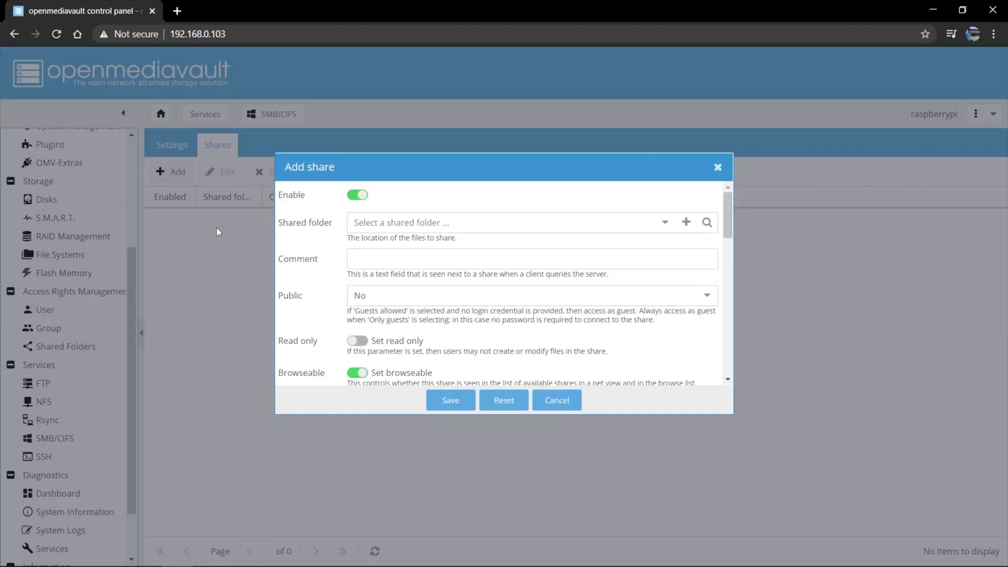
left_click(398, 221)
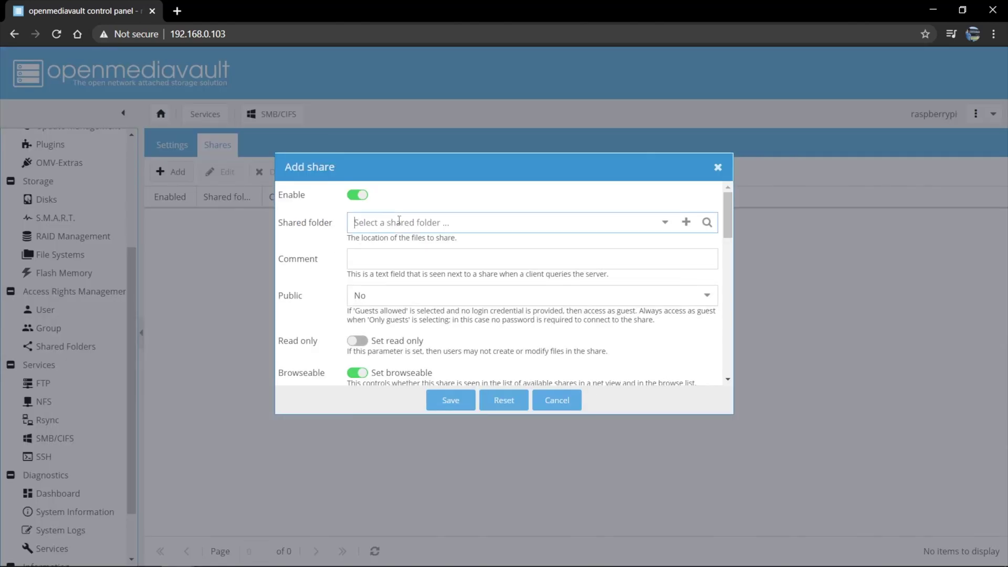
left_click(662, 223)
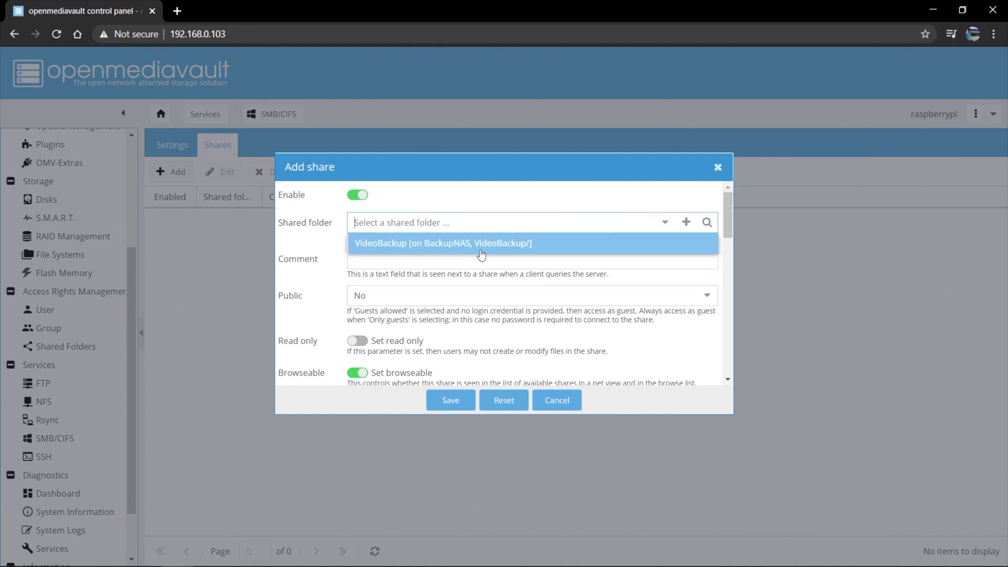
left_click(478, 244)
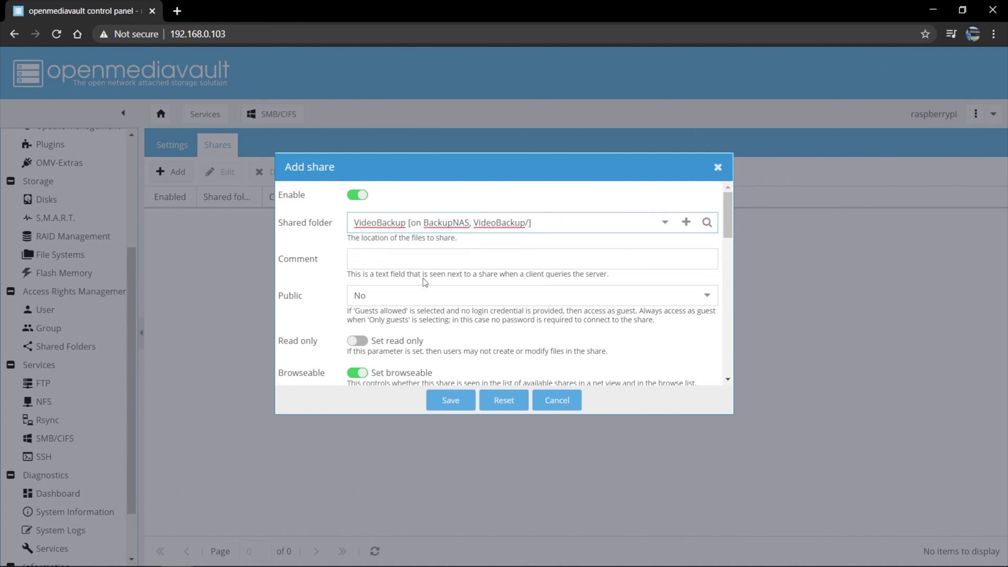
left_click(524, 297)
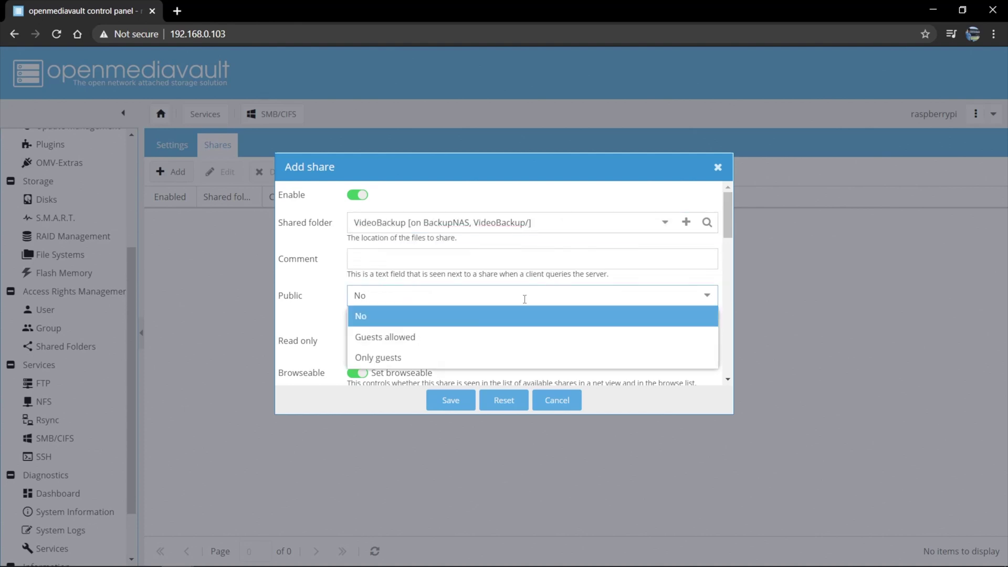
left_click(479, 344)
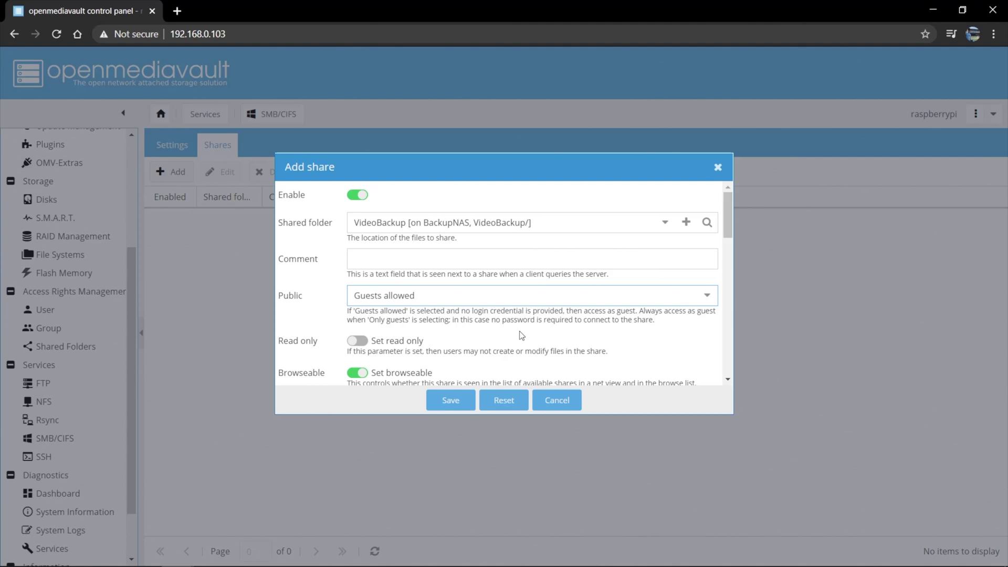
left_click(525, 296)
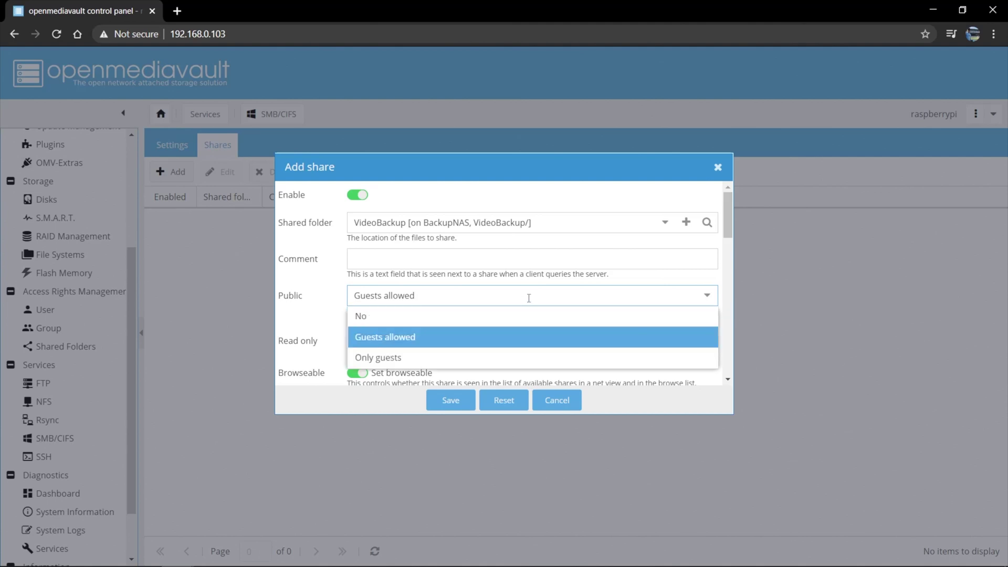
left_click(462, 338)
Save the VideoBackup share and apply the configuration change
scroll(499, 331, "down", 3)
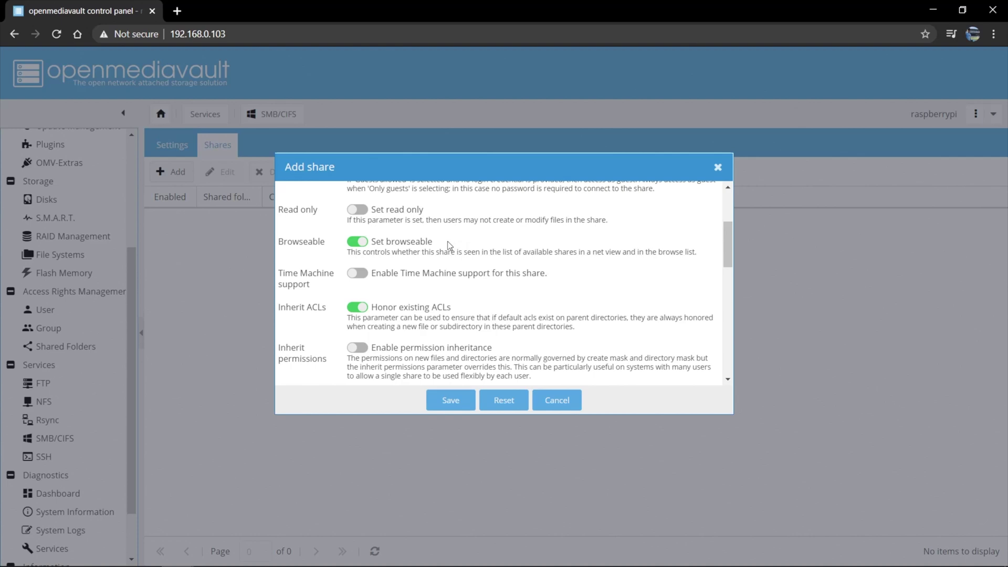
scroll(453, 332, "down", 3)
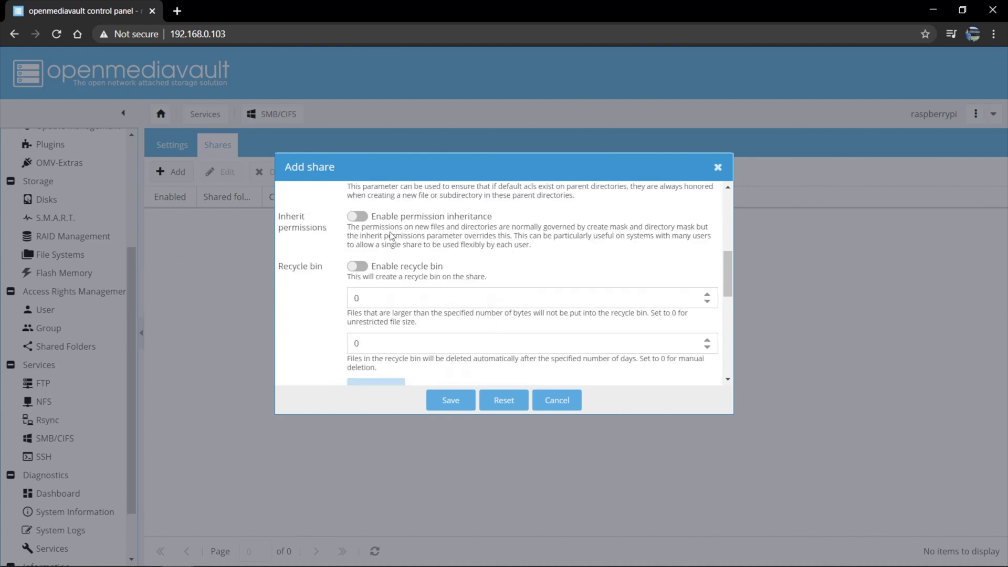
scroll(407, 268, "down", 1)
scroll(407, 269, "down", 5)
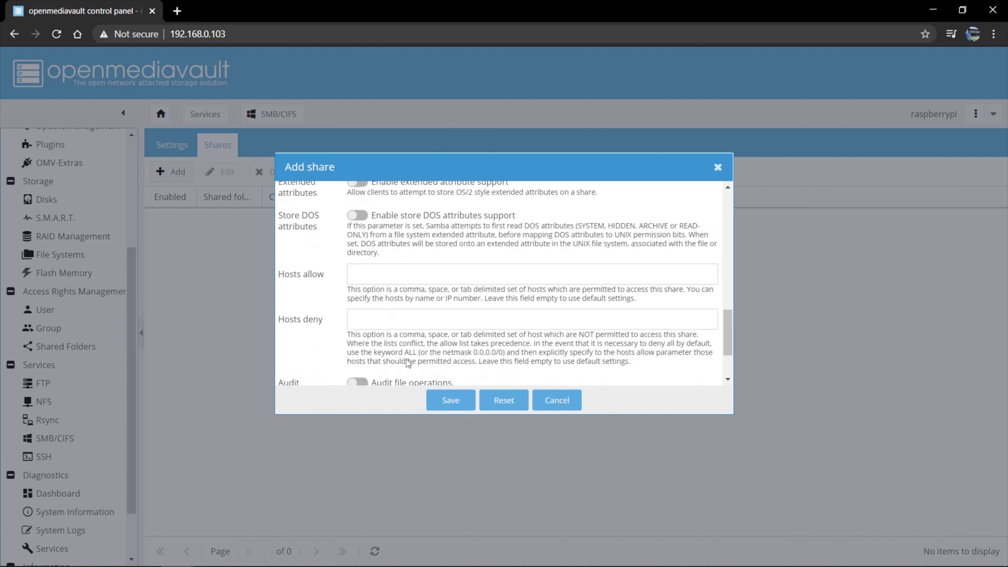
left_click(441, 408)
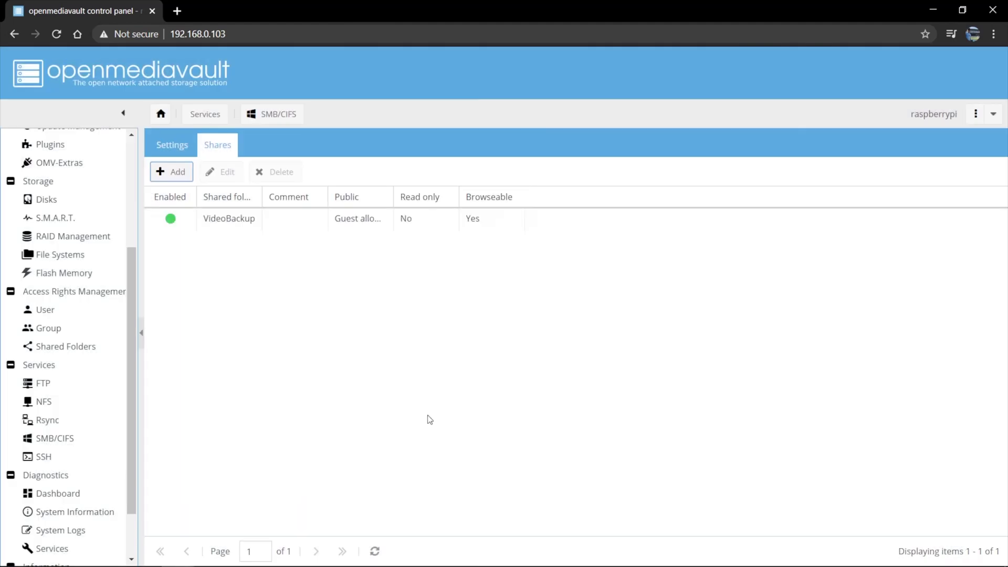
left_click(935, 77)
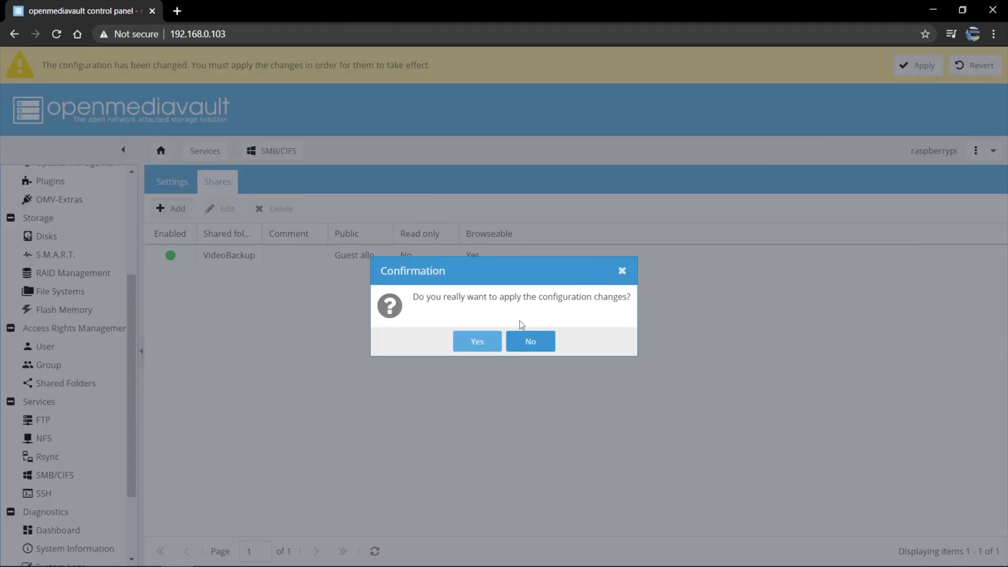
left_click(477, 342)
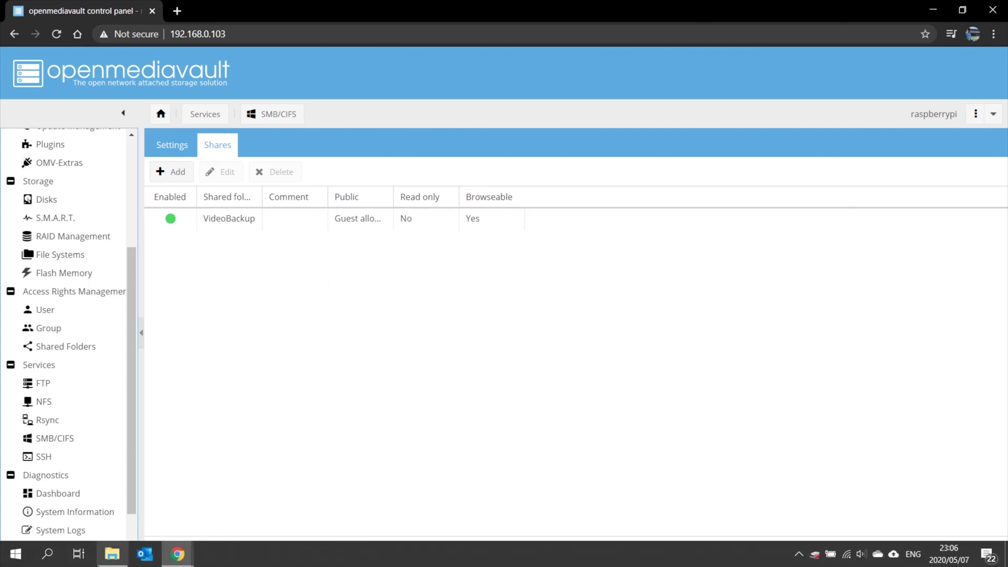
Map drive Y: to \\192.168.0.103\VideoBackup, connecting with different credentials
left_click(111, 556)
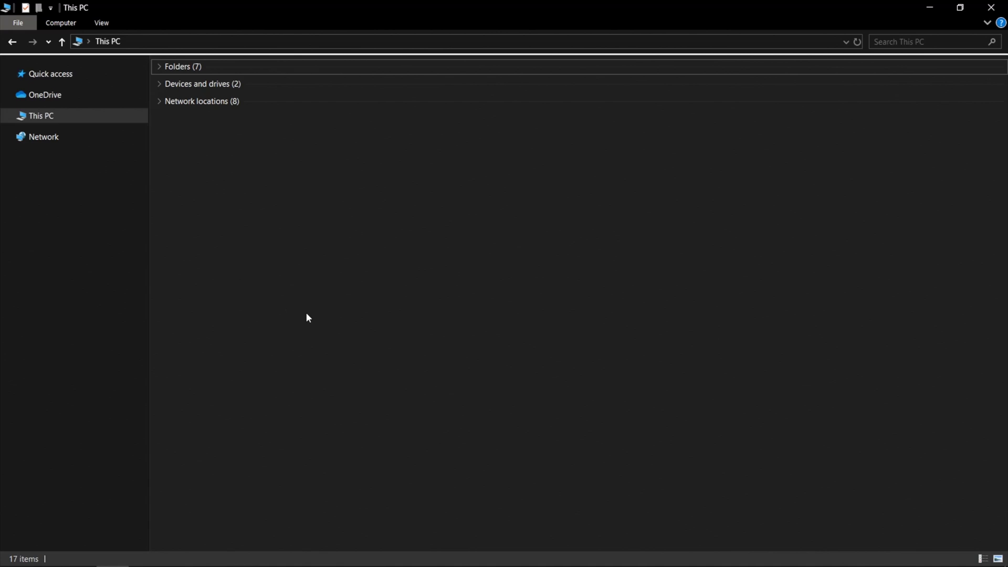
left_click(66, 24)
left_click(146, 48)
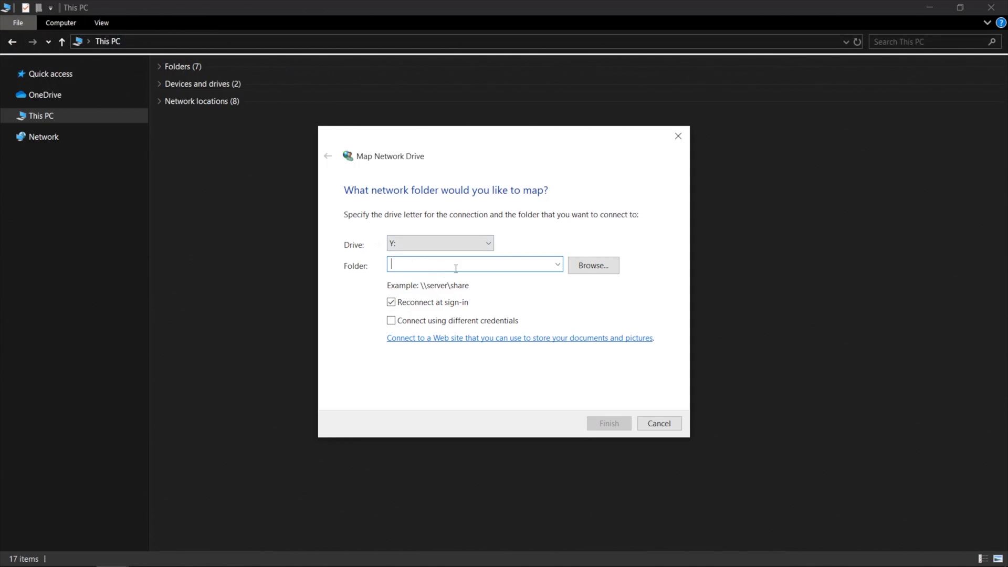
type("\\\\19")
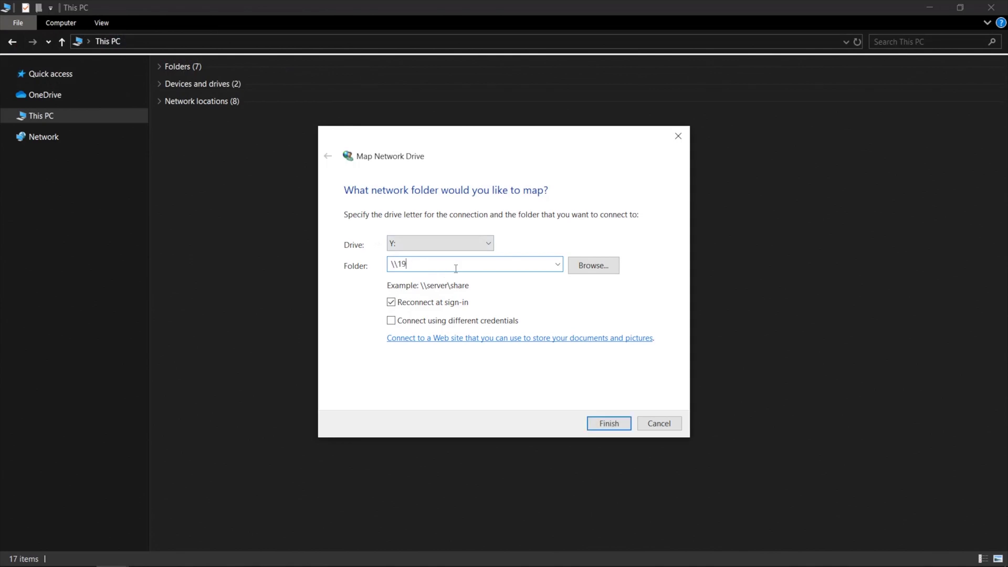
type("2.168.0.103\\VideoBackup")
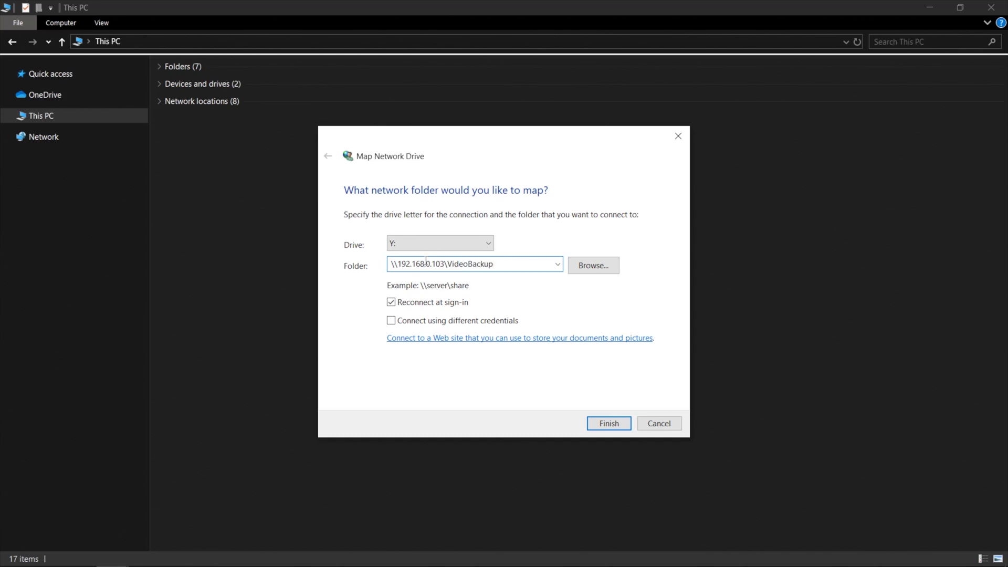
left_click(391, 321)
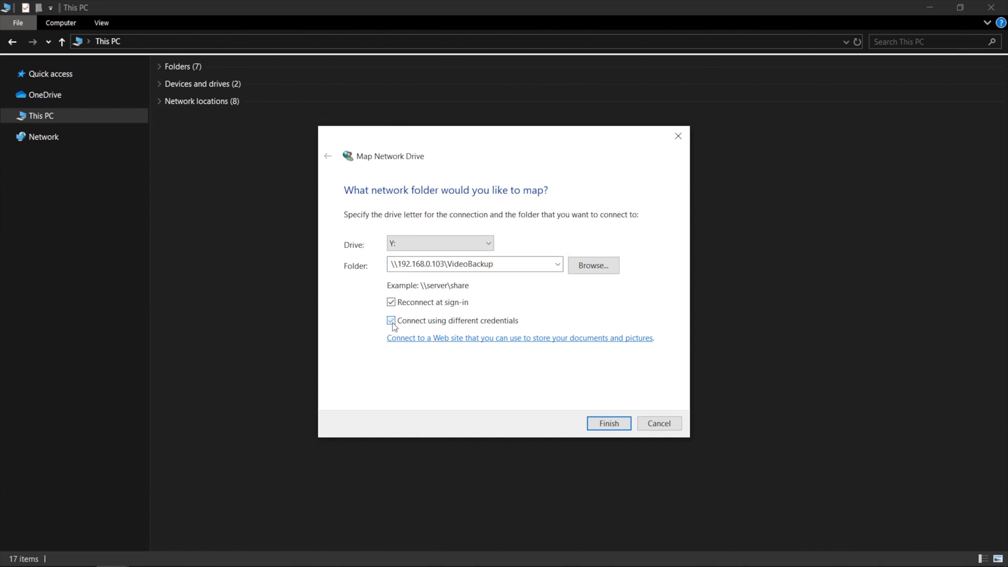
left_click(613, 427)
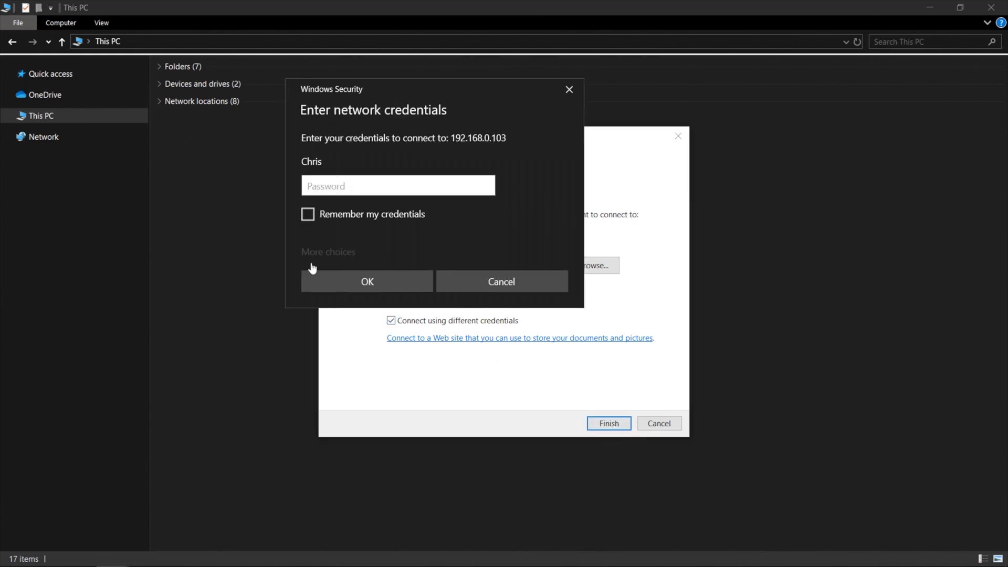
Sign in with a different account's user name and password, remembering the credentials
left_click(315, 254)
left_click(376, 318)
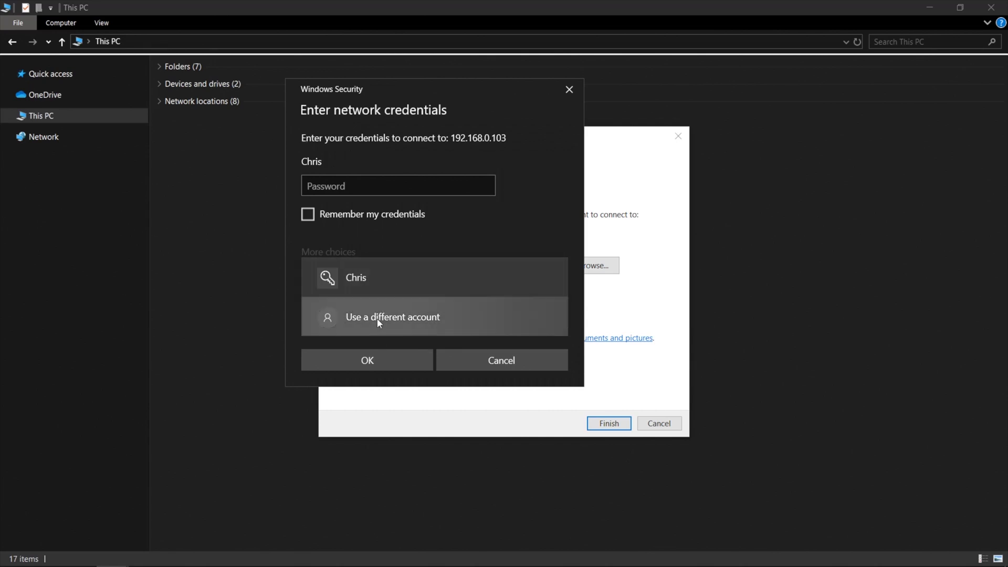
type("Chris")
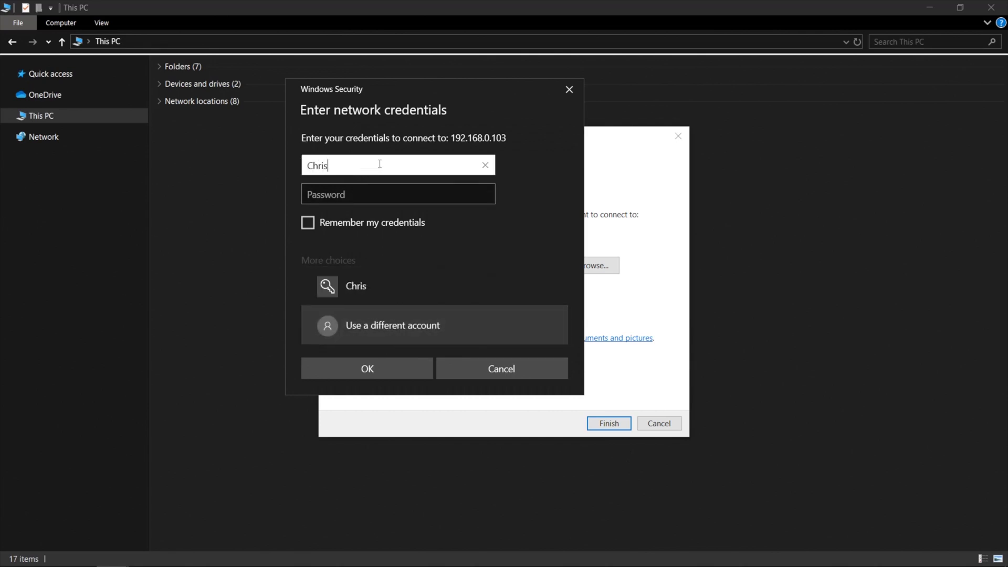
key("Tab")
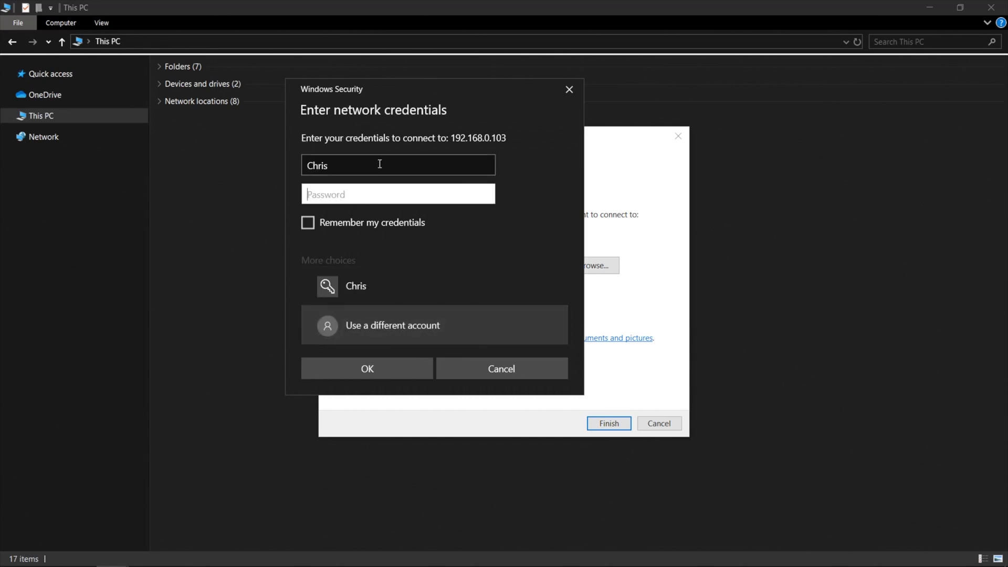
type("*********")
left_click(359, 224)
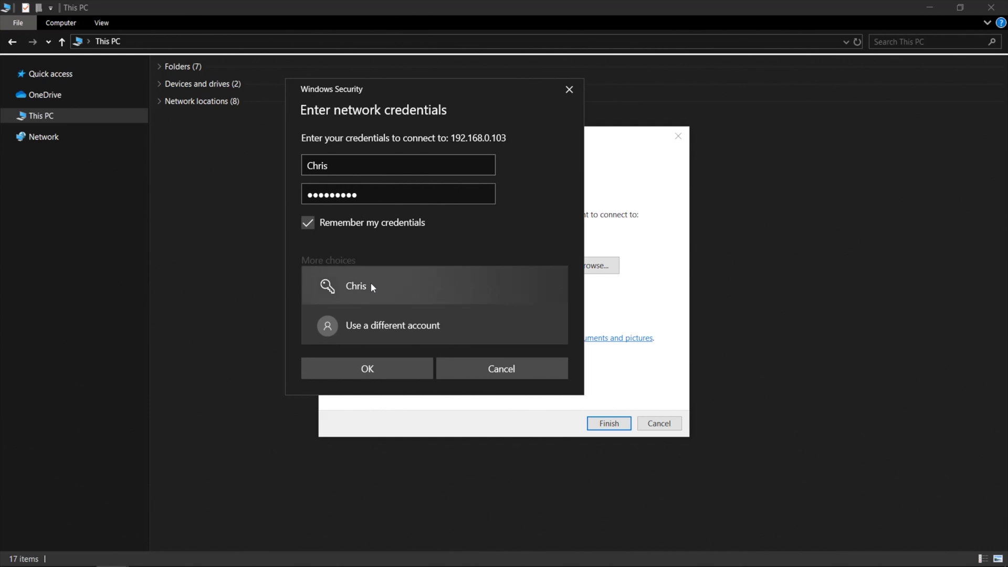
left_click(382, 372)
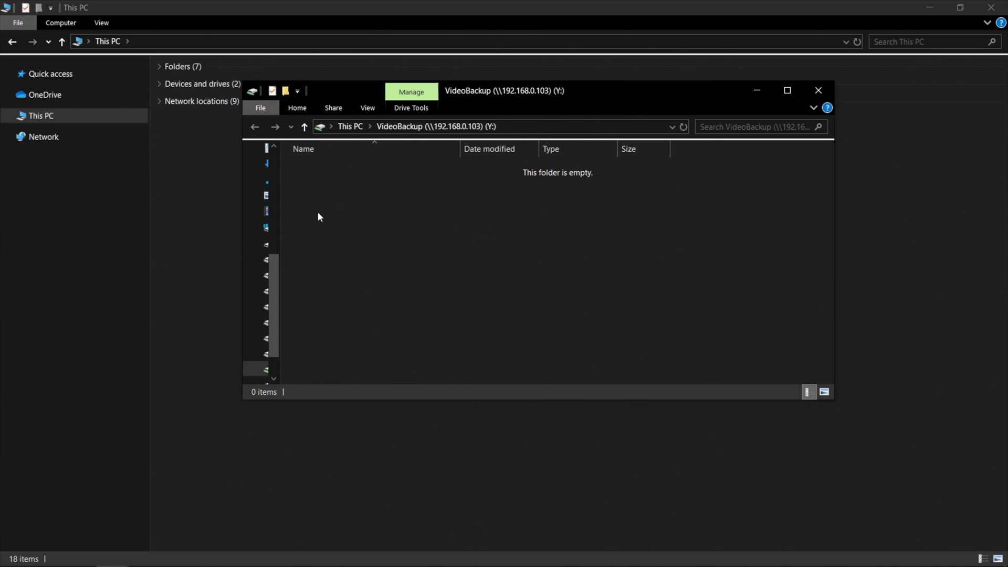
right_click(332, 193)
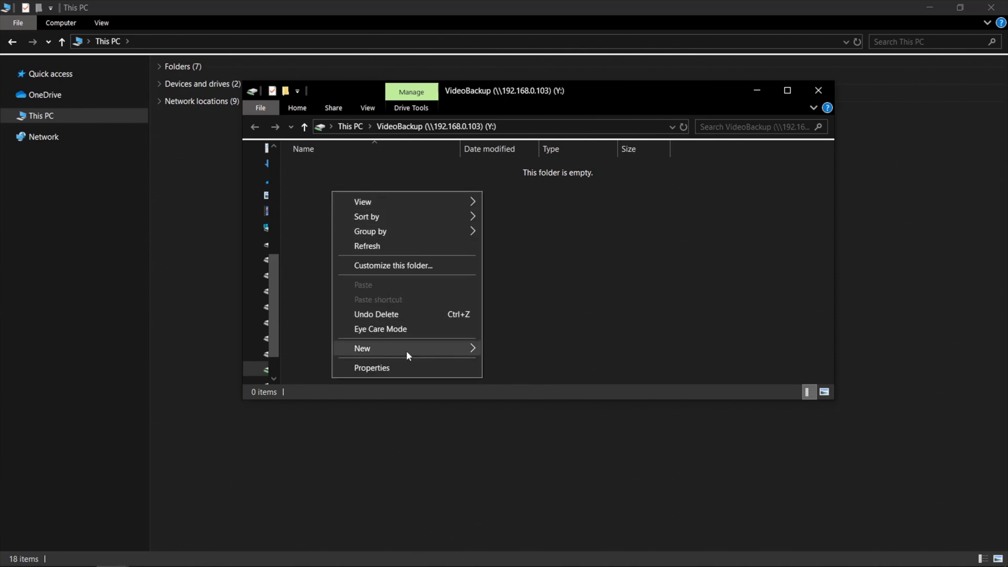
mouse_move(406, 351)
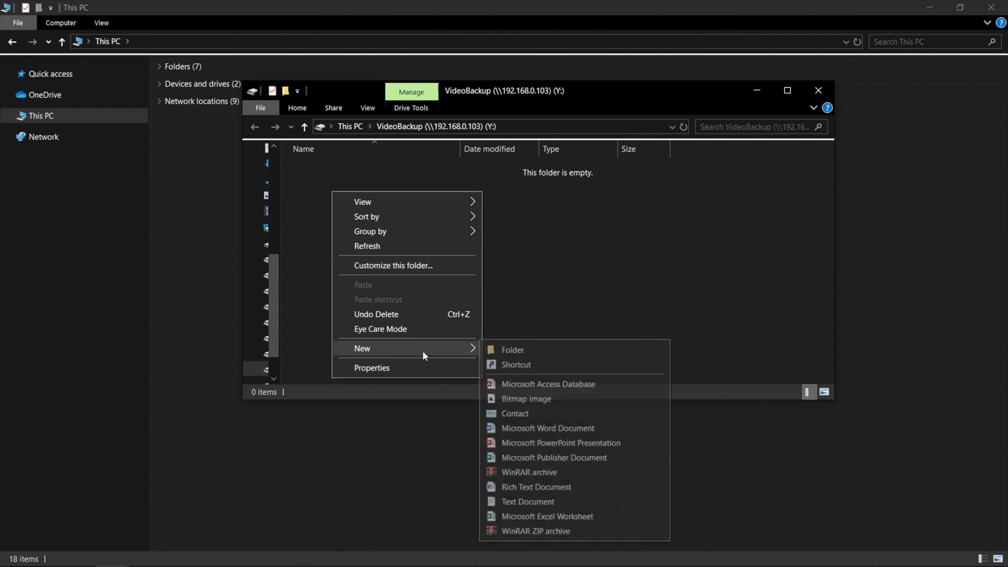
left_click(499, 348)
type("test")
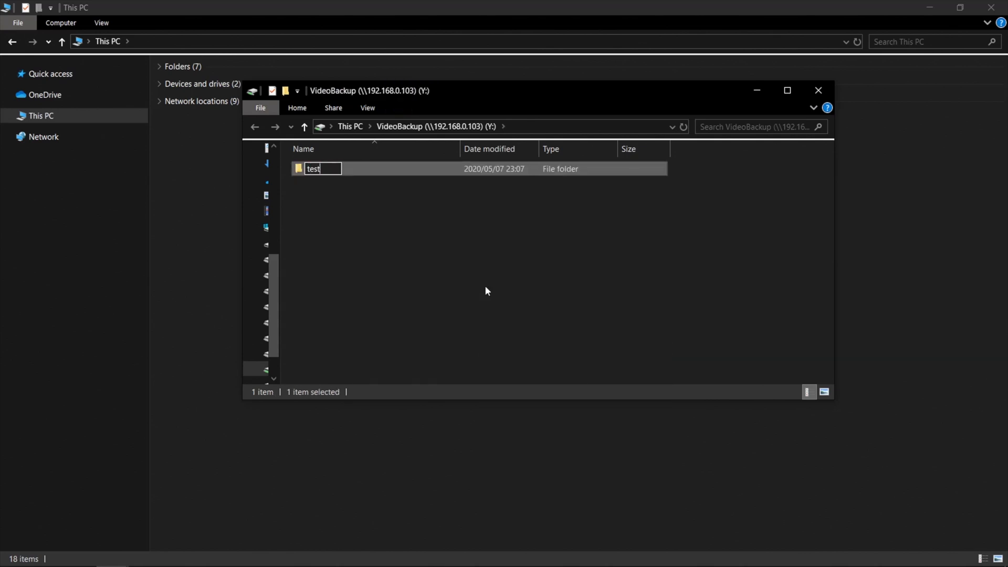
key("Return")
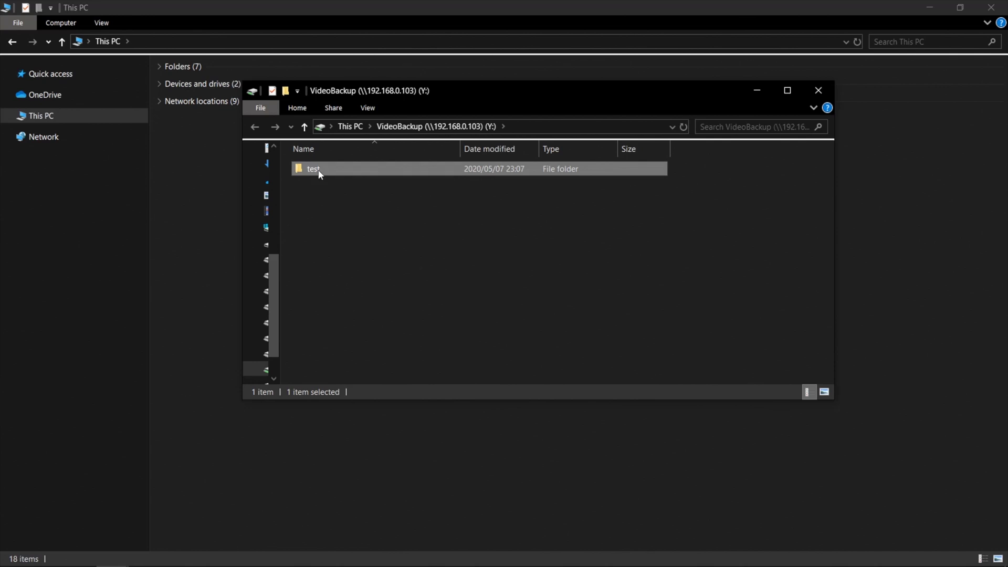
right_click(319, 174)
left_click(374, 438)
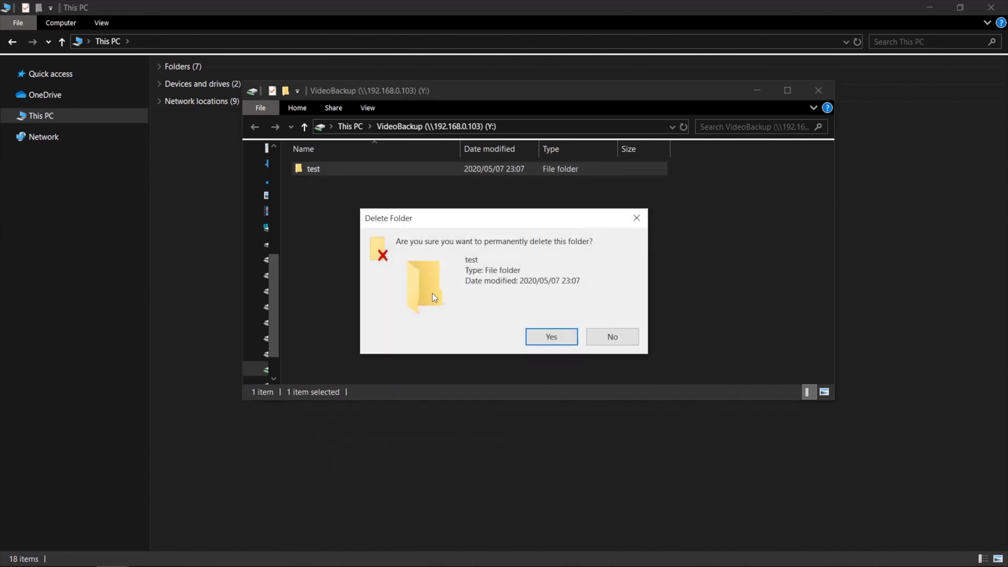
left_click(551, 338)
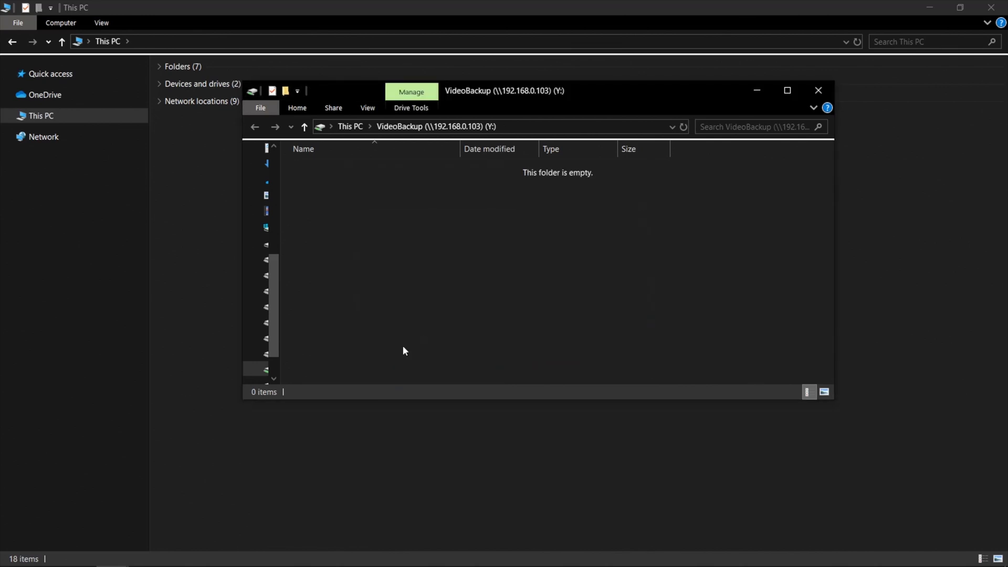